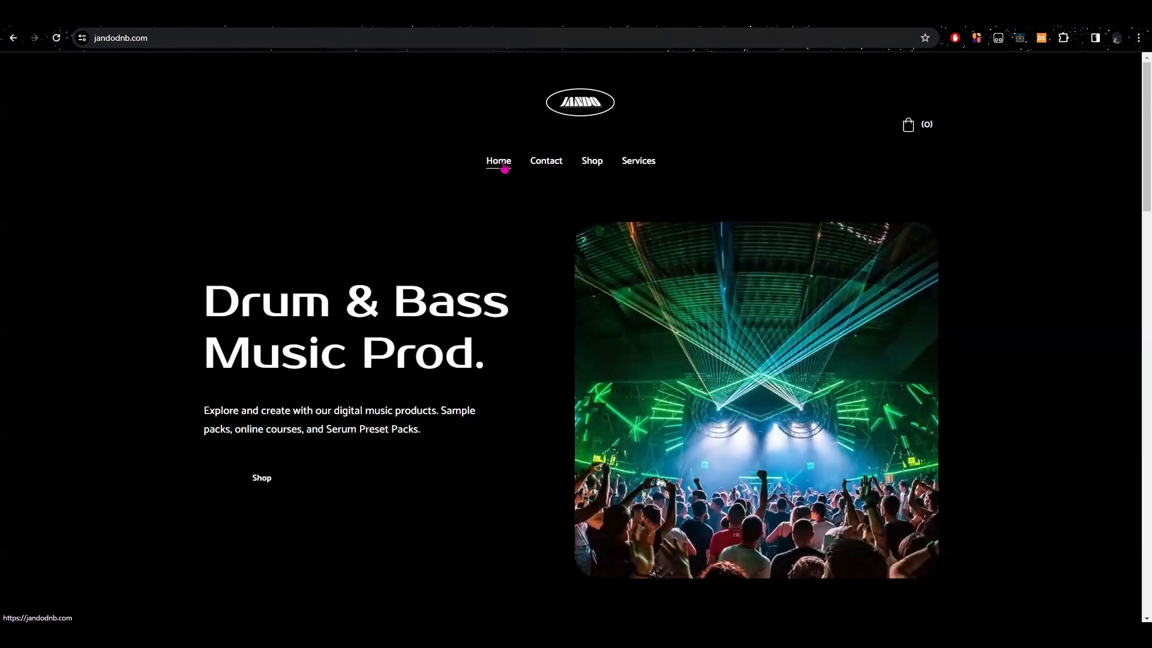
# Step: Browse the jandodnb.com home page from the header to Featured Products and return to the top
pyautogui.scroll(-7, 557, 213)
pyautogui.scroll(-6, 553, 205)
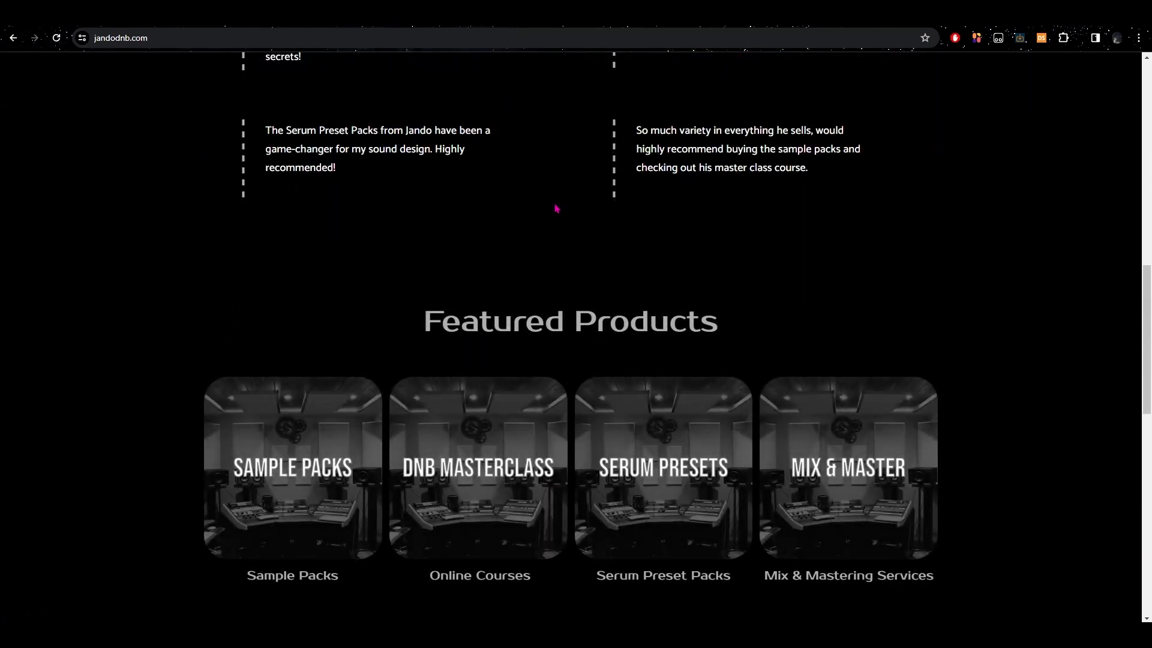
pyautogui.scroll(10, 557, 208)
pyautogui.scroll(3, 517, 256)
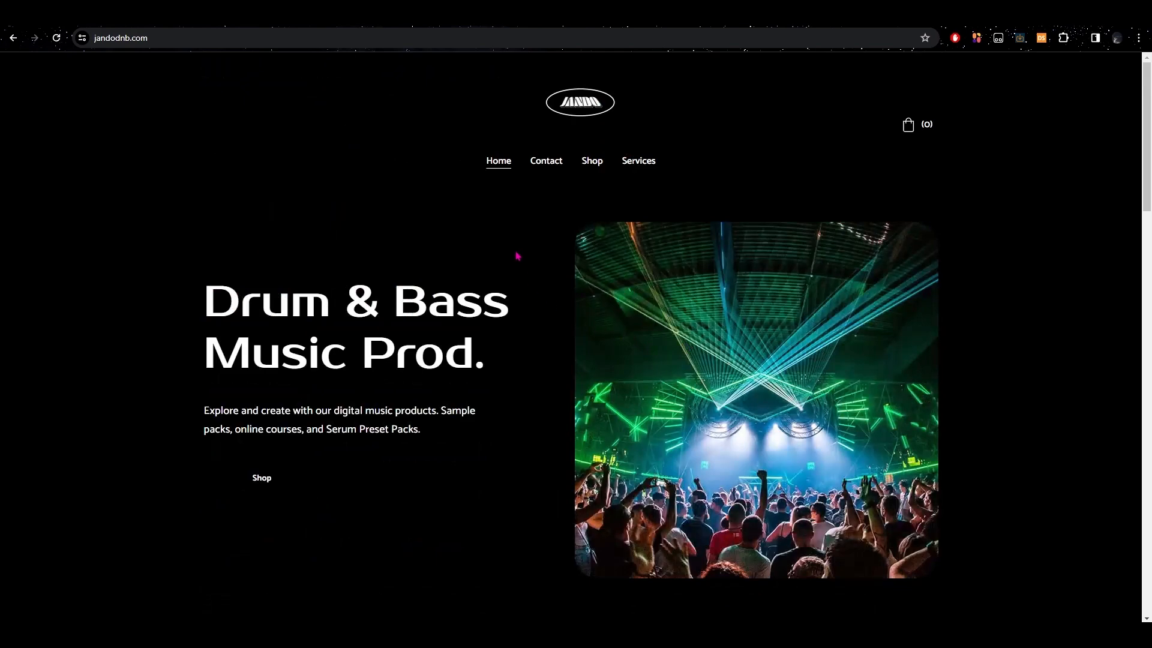
pyautogui.scroll(-1, 517, 256)
pyautogui.scroll(1, 517, 255)
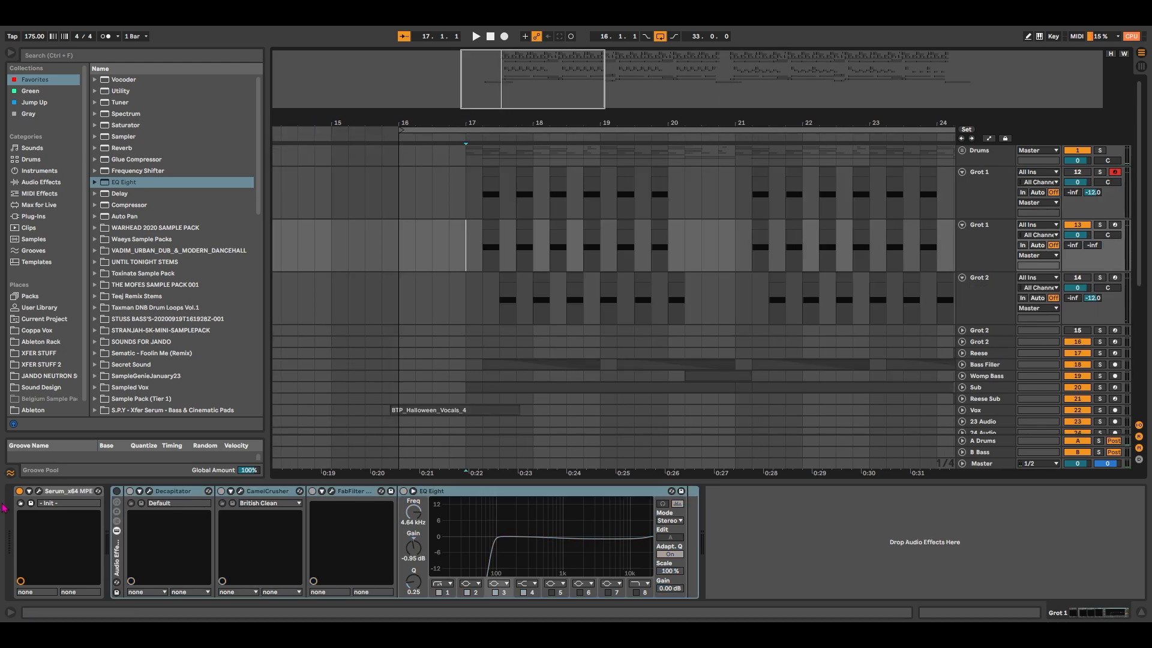
pyautogui.click(39, 492)
pyautogui.click(546, 150)
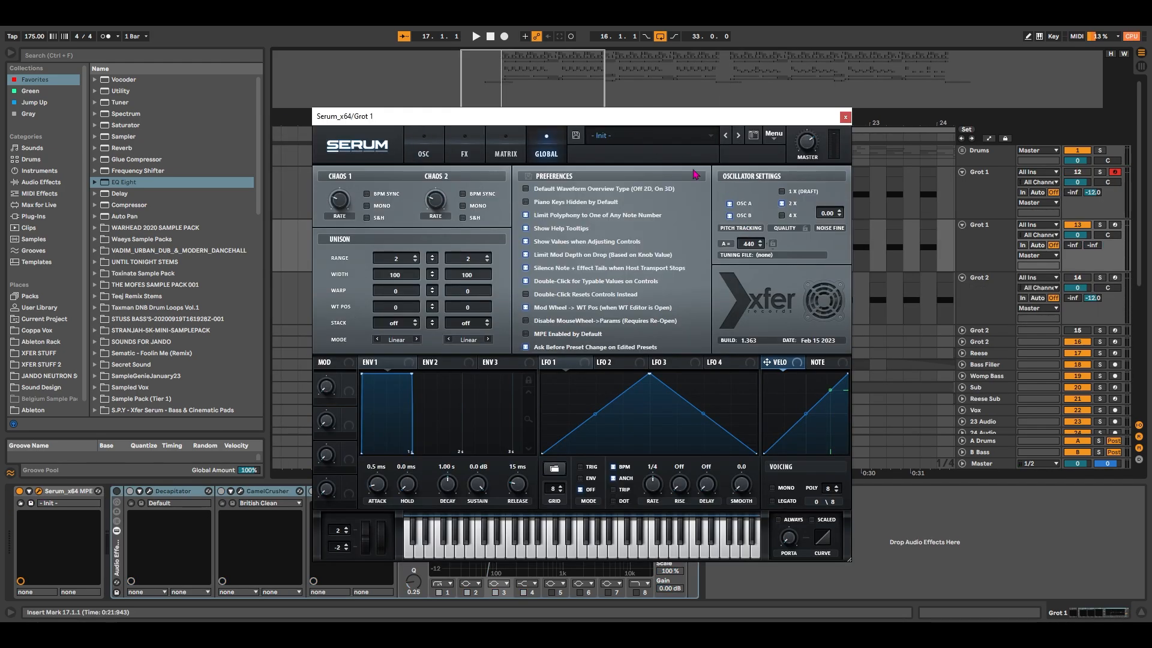
pyautogui.click(424, 151)
pyautogui.moveTo(637, 118); pyautogui.dragTo(685, 192)
pyautogui.click(894, 192)
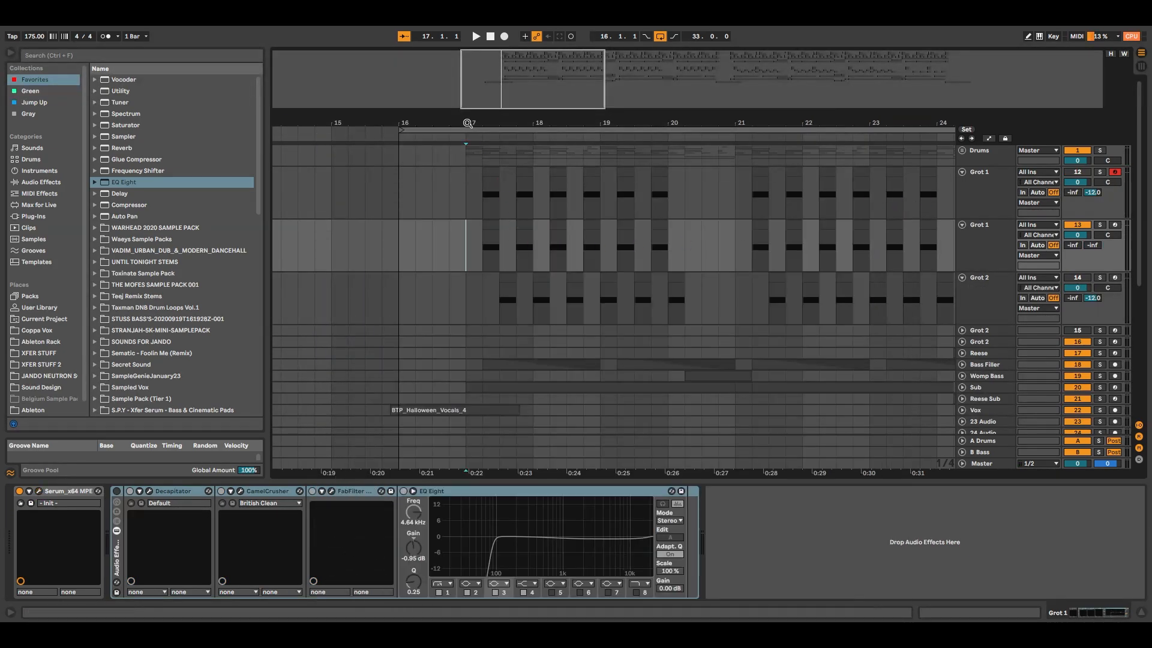
# Step: In Ableton Live, play the arrangement from bar 17 to hear the bass in context, and stop playback
pyautogui.click(466, 198)
pyautogui.press('space')
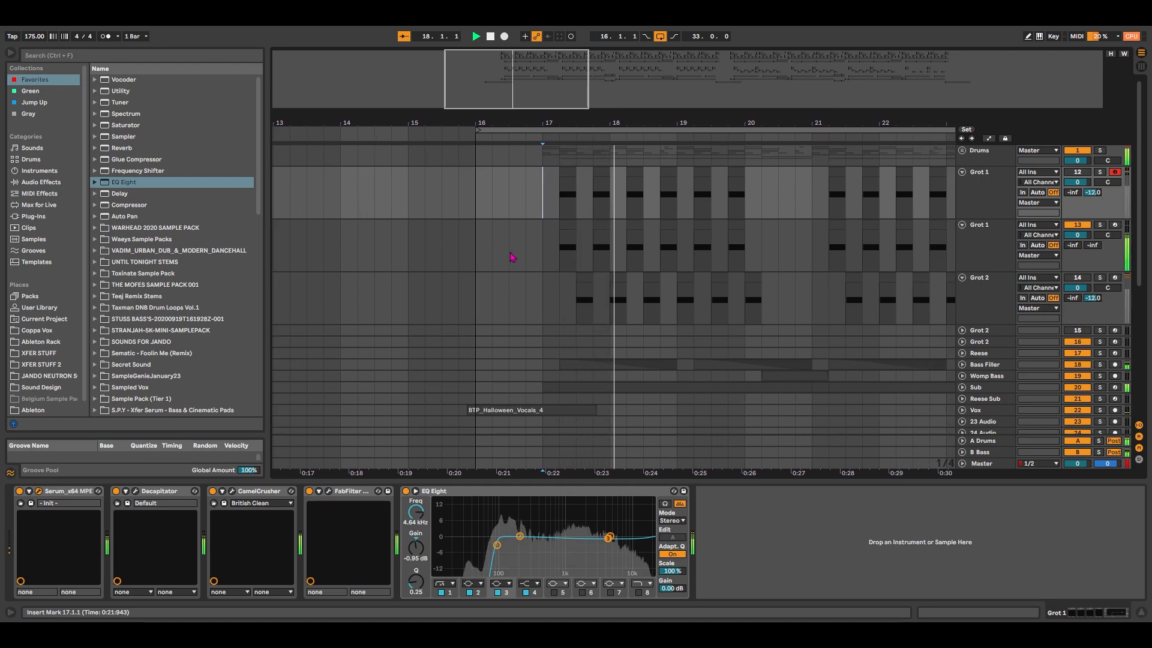
pyautogui.press('space')
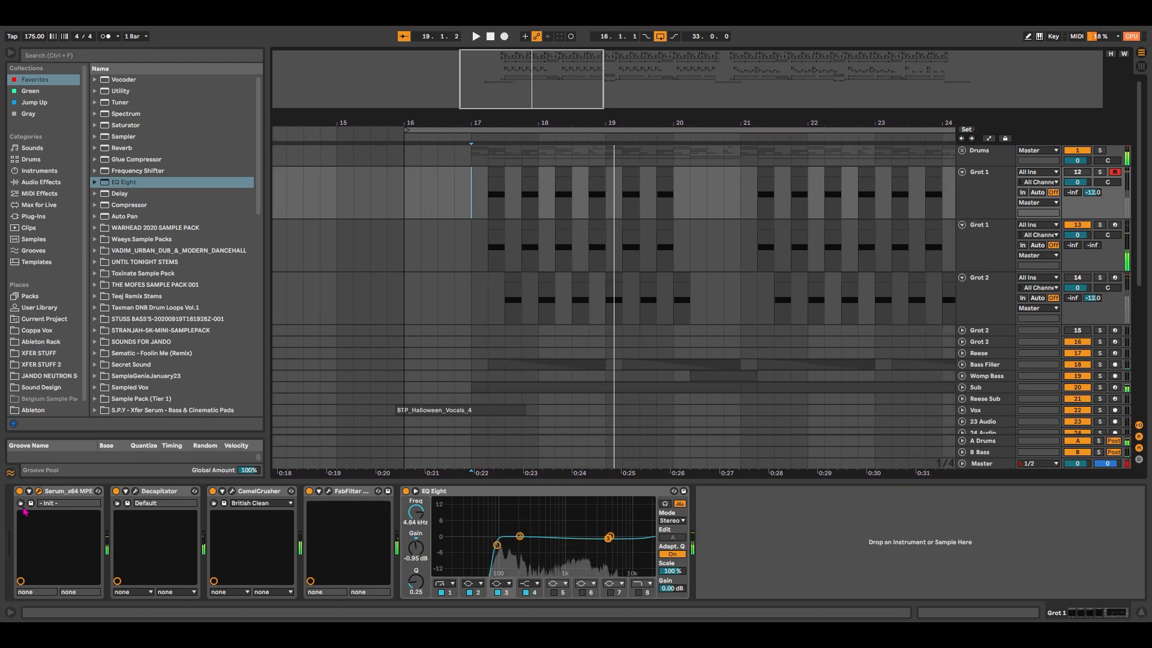
# Step: Open Serum on the second Grot 1 track and load the Spectral wavetable Scout [SN] into OSC A
pyautogui.click(491, 244)
pyautogui.click(38, 491)
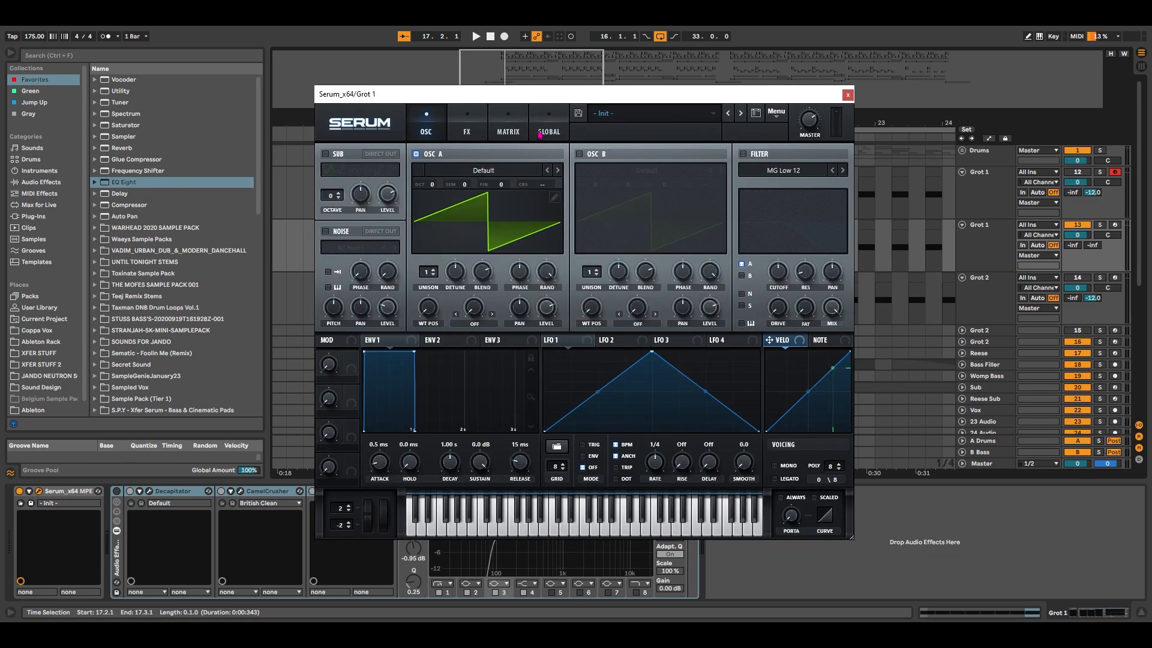
pyautogui.click(477, 171)
pyautogui.moveTo(470, 211)
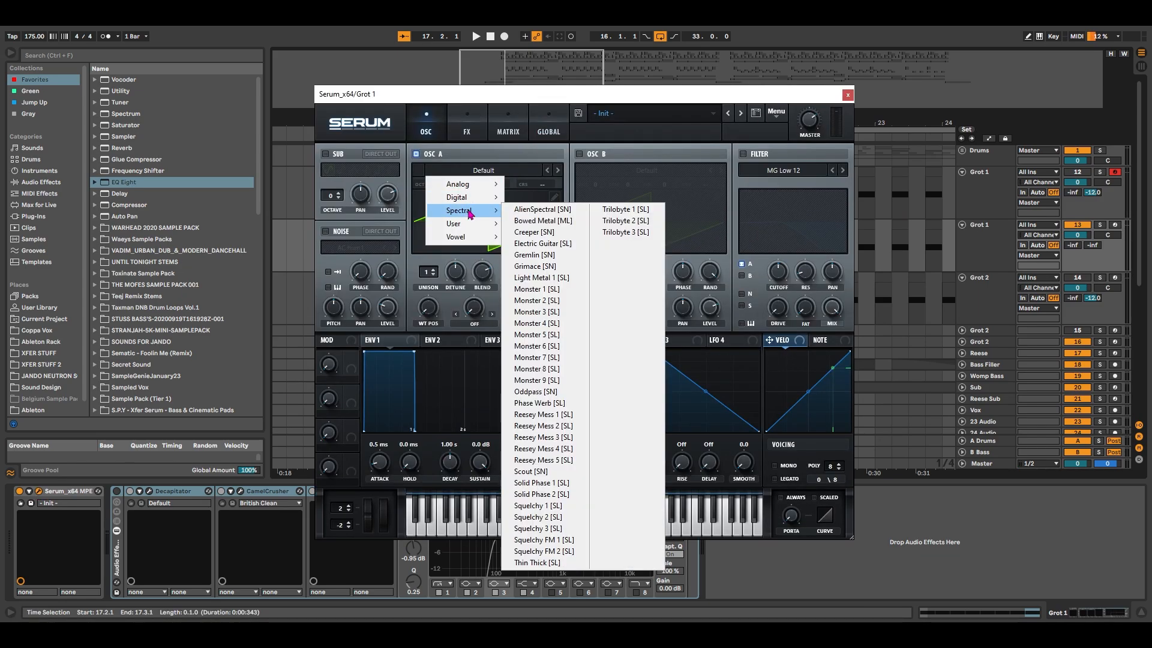
pyautogui.click(551, 474)
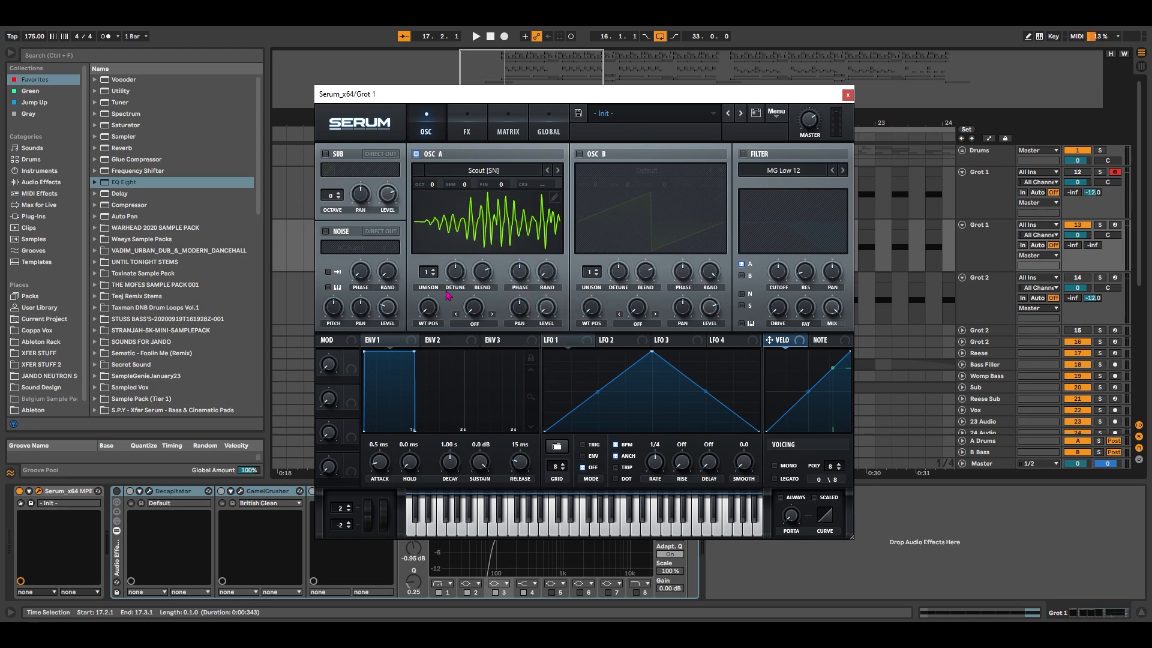
# Step: Enable the sub oscillator at about 54% level, and set both its octave and OSC A's octave to -1
pyautogui.click(326, 154)
pyautogui.moveTo(387, 193); pyautogui.dragTo(390, 242)
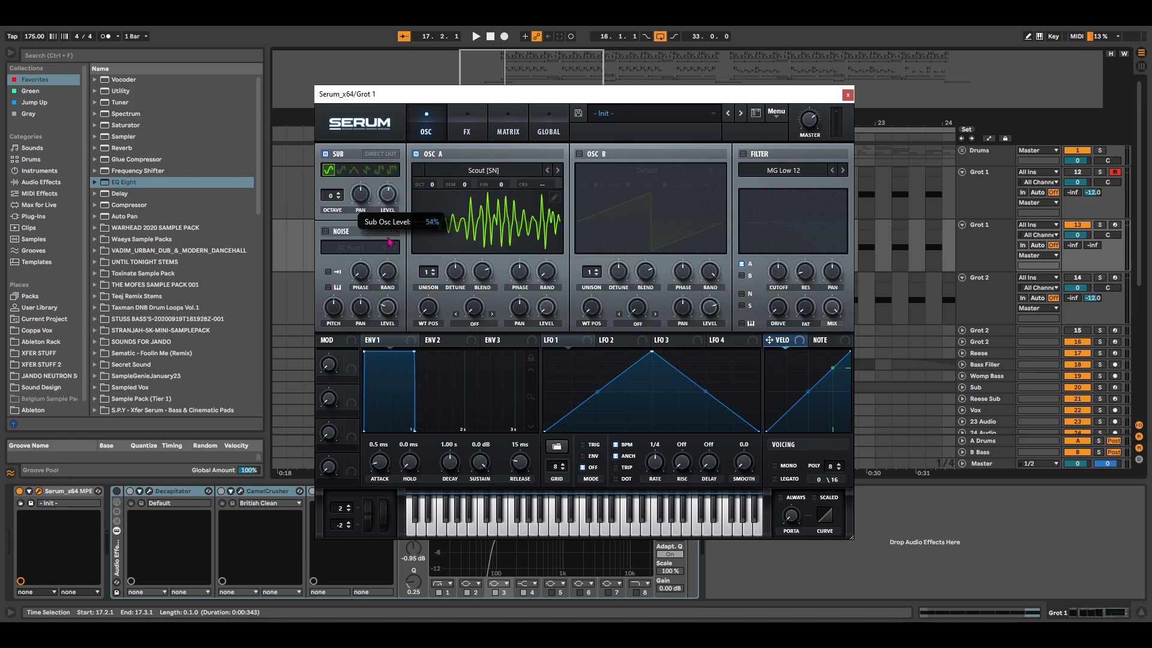
pyautogui.click(337, 197)
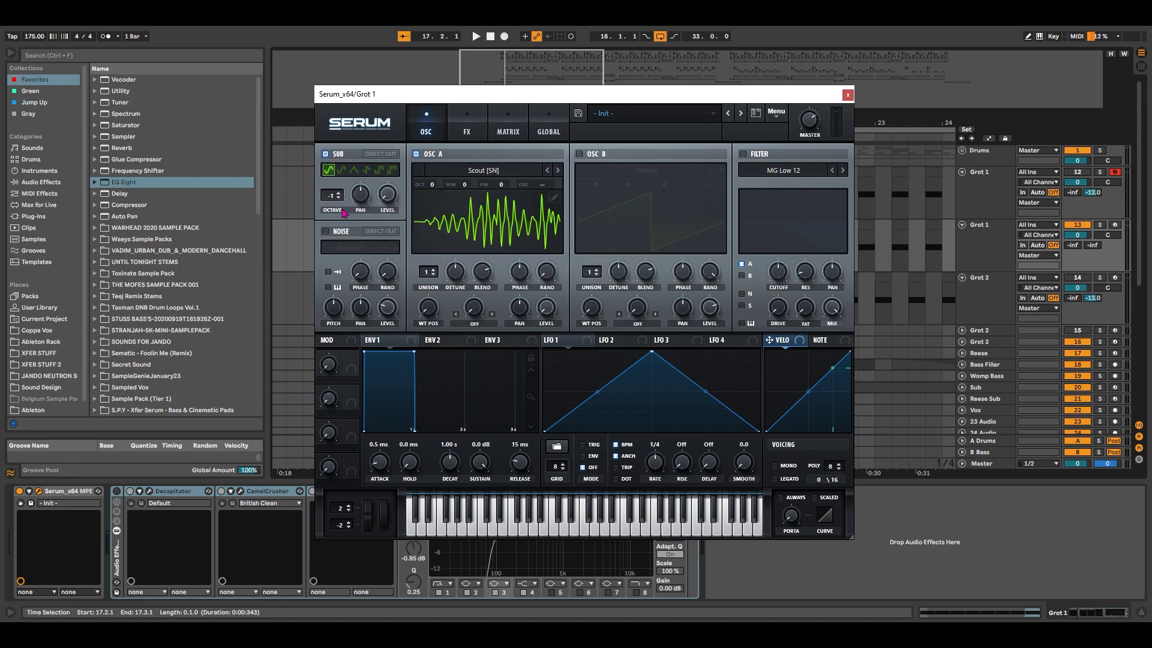
pyautogui.moveTo(434, 191); pyautogui.dragTo(434, 198)
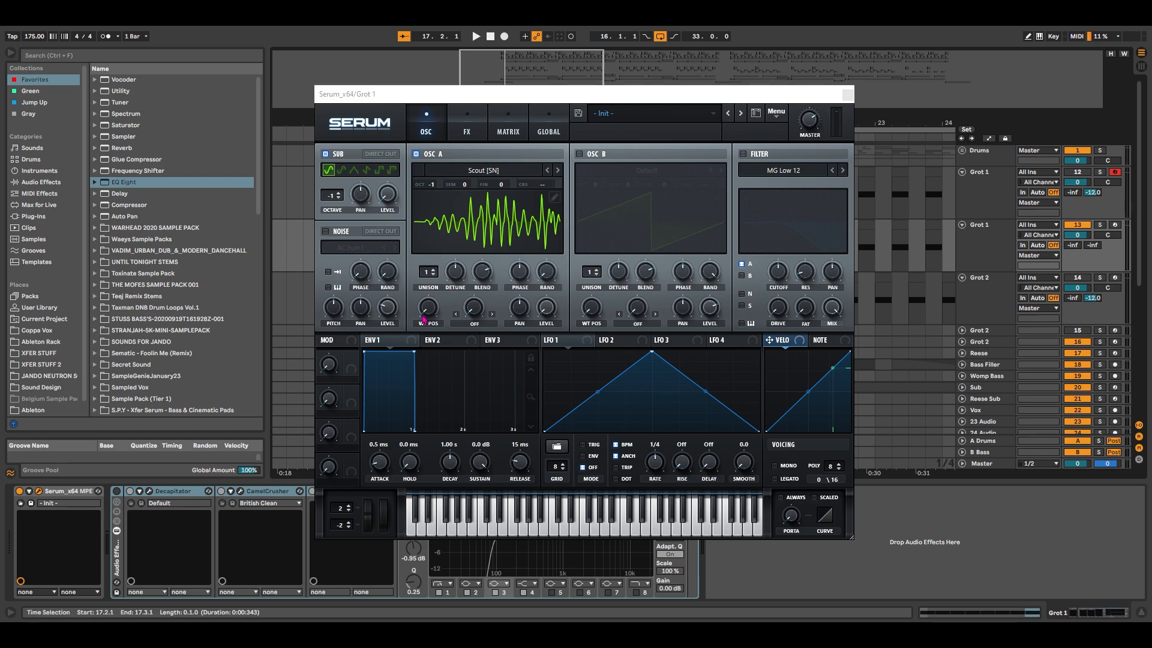
# Step: Adjust OSC A's wavetable position and set its warp mode to Bend +
pyautogui.moveTo(450, 220); pyautogui.dragTo(449, 215)
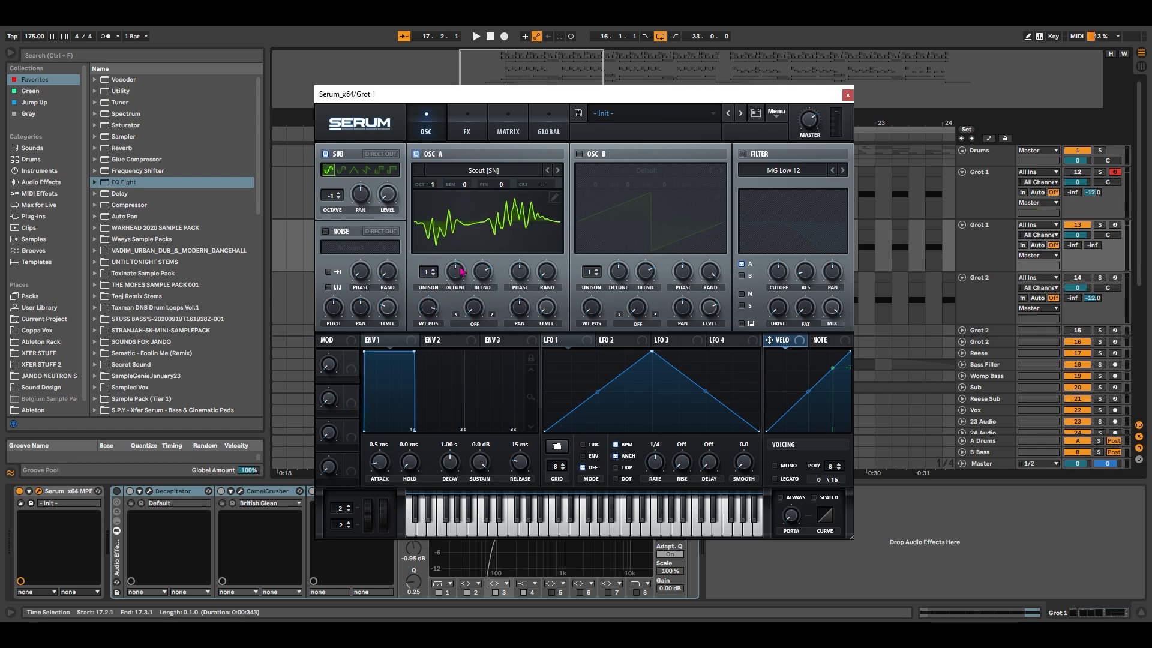
pyautogui.click(513, 204)
pyautogui.click(513, 229)
pyautogui.moveTo(428, 311); pyautogui.dragTo(429, 336)
pyautogui.click(497, 320)
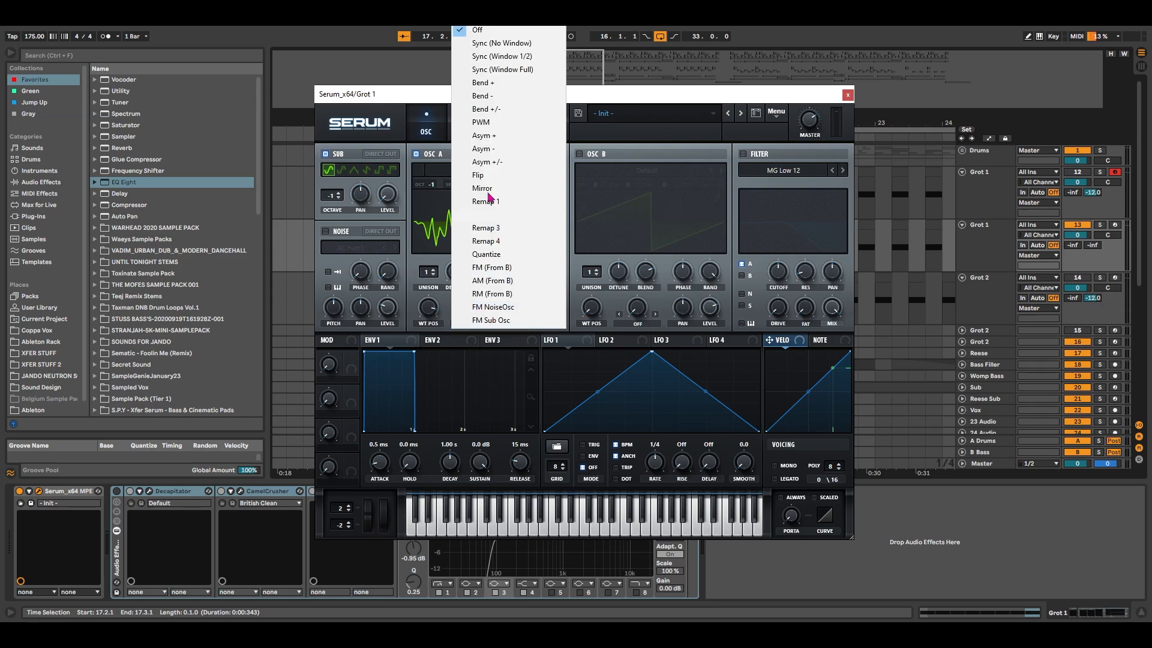
pyautogui.click(507, 84)
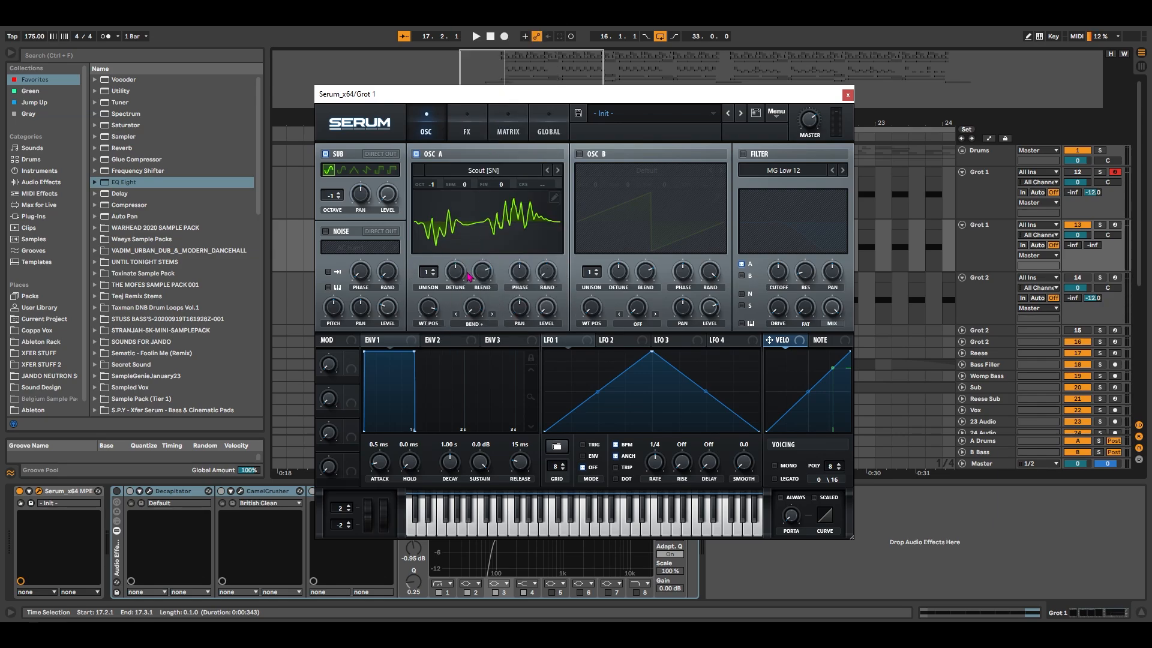
# Step: Enable OSC B and load the Analog wavetable Basic_Cjw into it
pyautogui.click(580, 154)
pyautogui.click(637, 178)
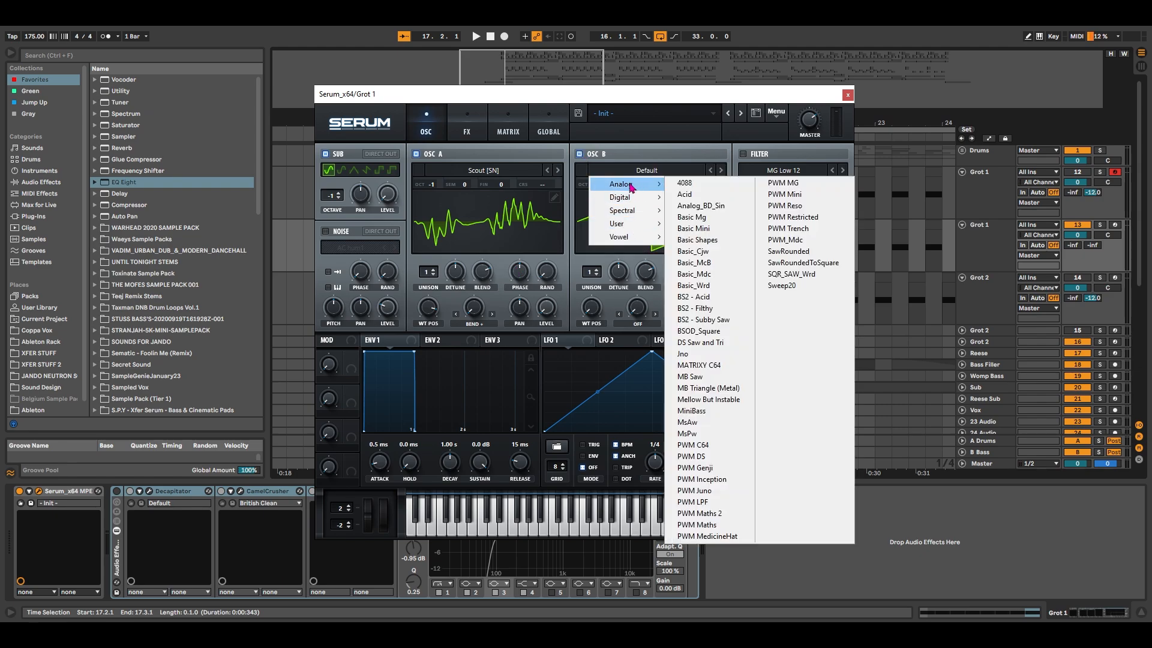
pyautogui.moveTo(633, 186)
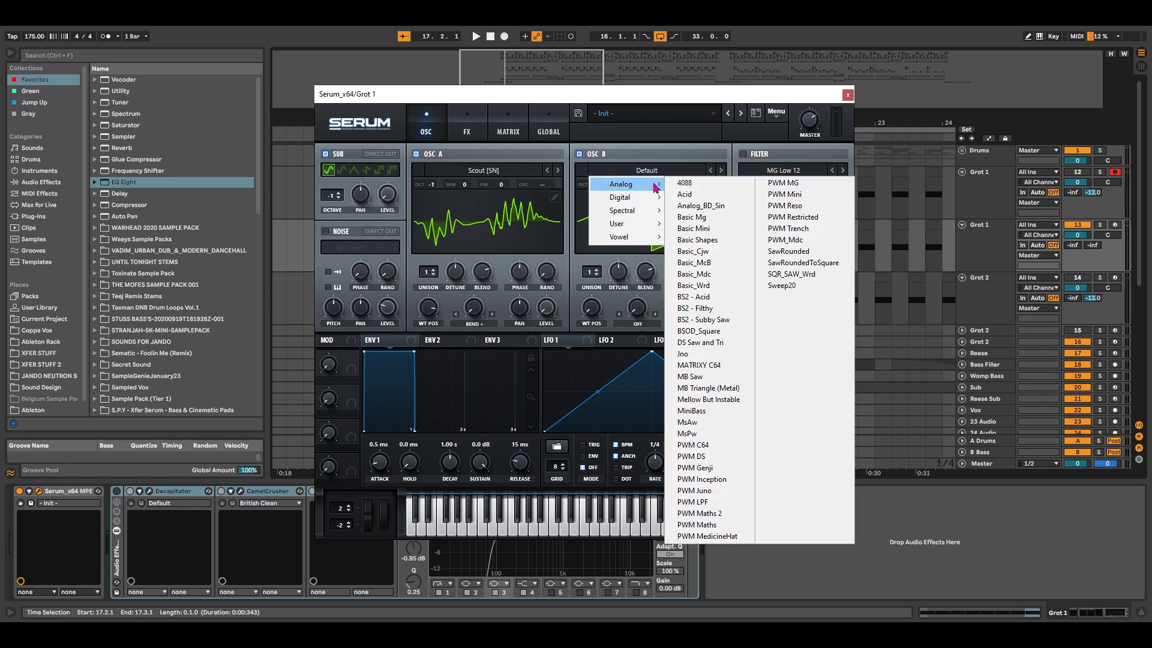
pyautogui.click(697, 258)
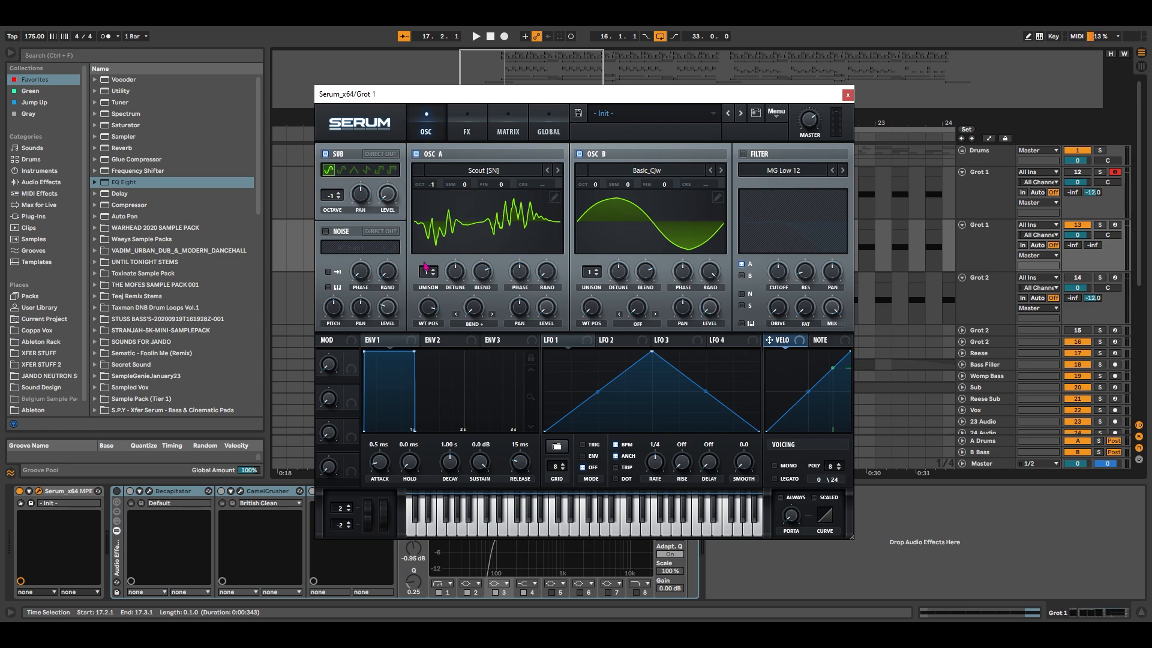
# Step: Assign LFO 1 to the levels of OSC A and OSC B and to OSC A's warp, with a warp amount of 81
pyautogui.moveTo(558, 340); pyautogui.dragTo(544, 306)
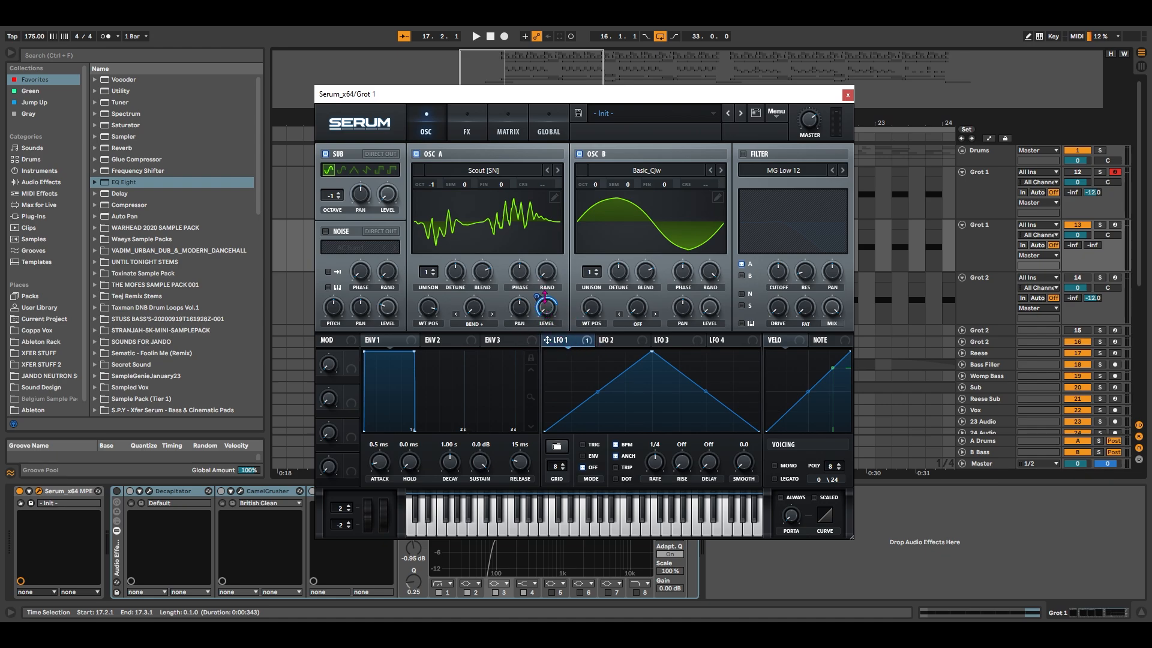
pyautogui.moveTo(579, 341); pyautogui.dragTo(632, 340)
pyautogui.moveTo(780, 312); pyautogui.dragTo(702, 310)
pyautogui.moveTo(576, 341); pyautogui.dragTo(462, 301)
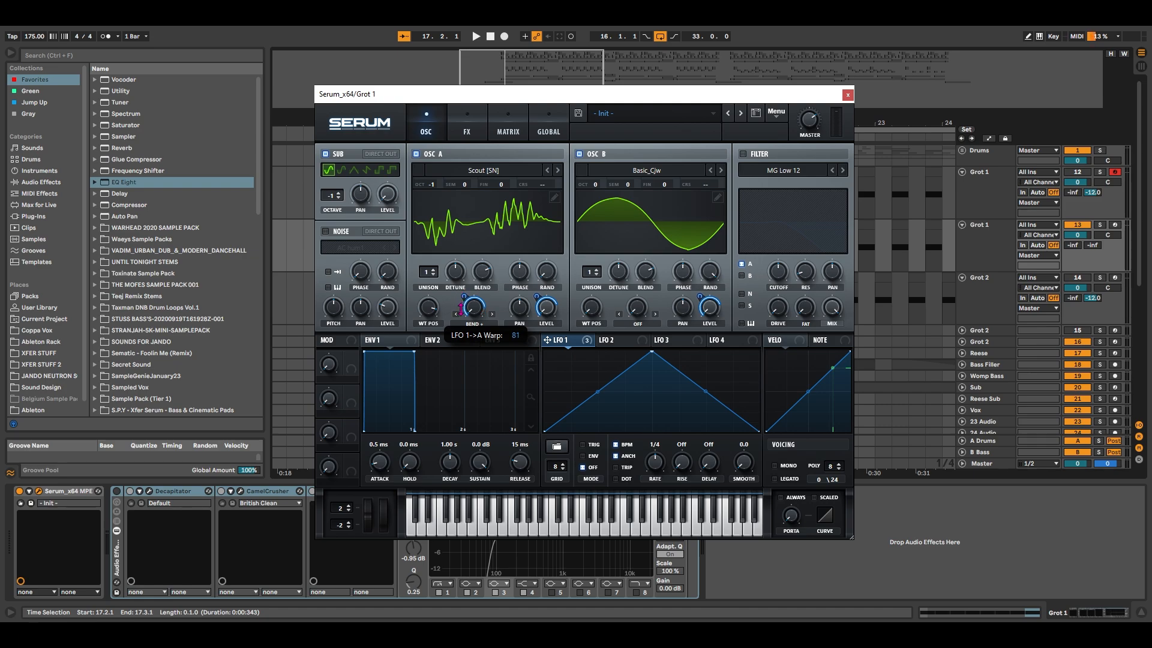
# Step: Solo the second Grot 1 track and audition the patch
pyautogui.press('s')
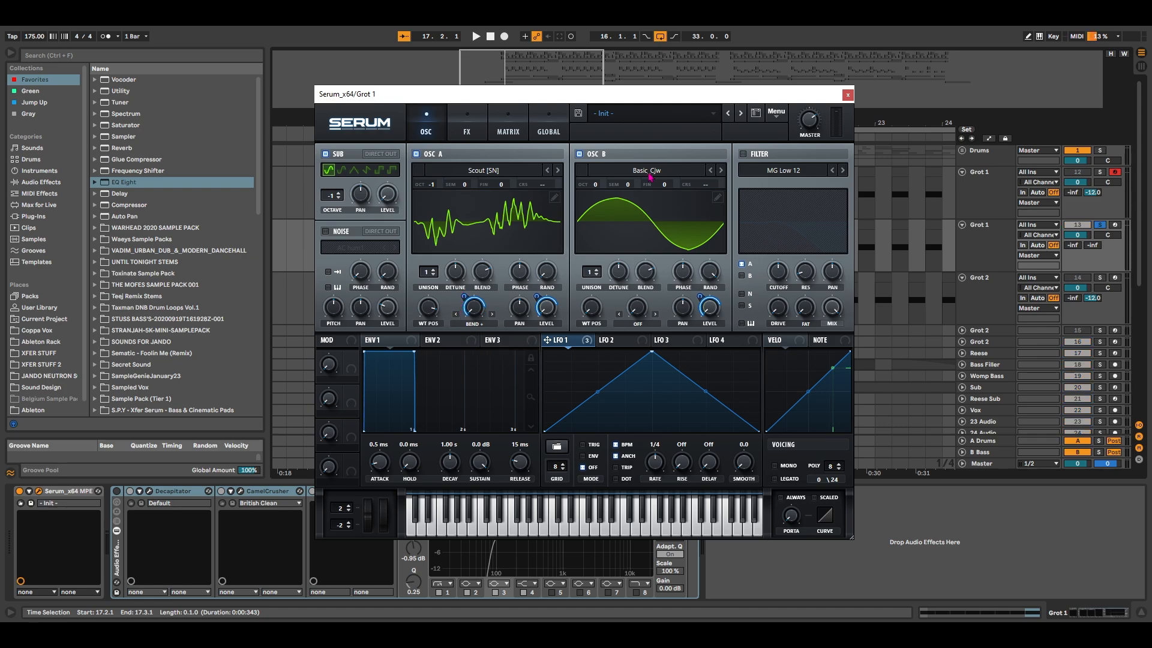
pyautogui.press('space')
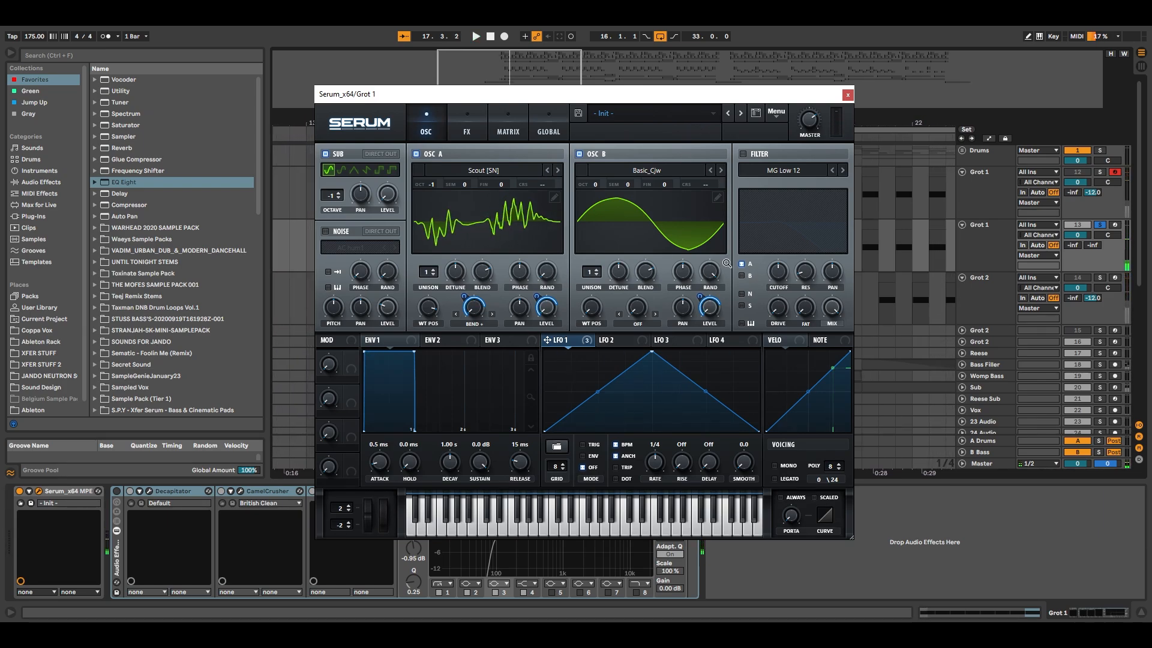
# Step: Enable the filter, set its type to the Flanges option Phs 48+, and lower its cutoff
pyautogui.click(743, 154)
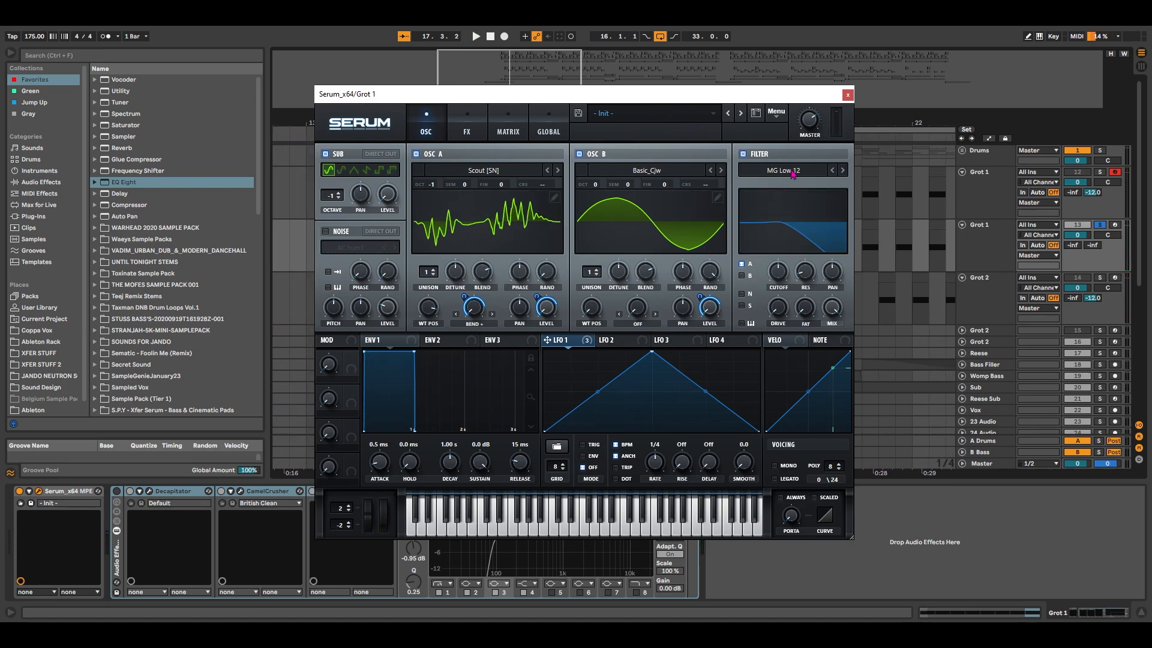
pyautogui.click(790, 172)
pyautogui.moveTo(774, 210)
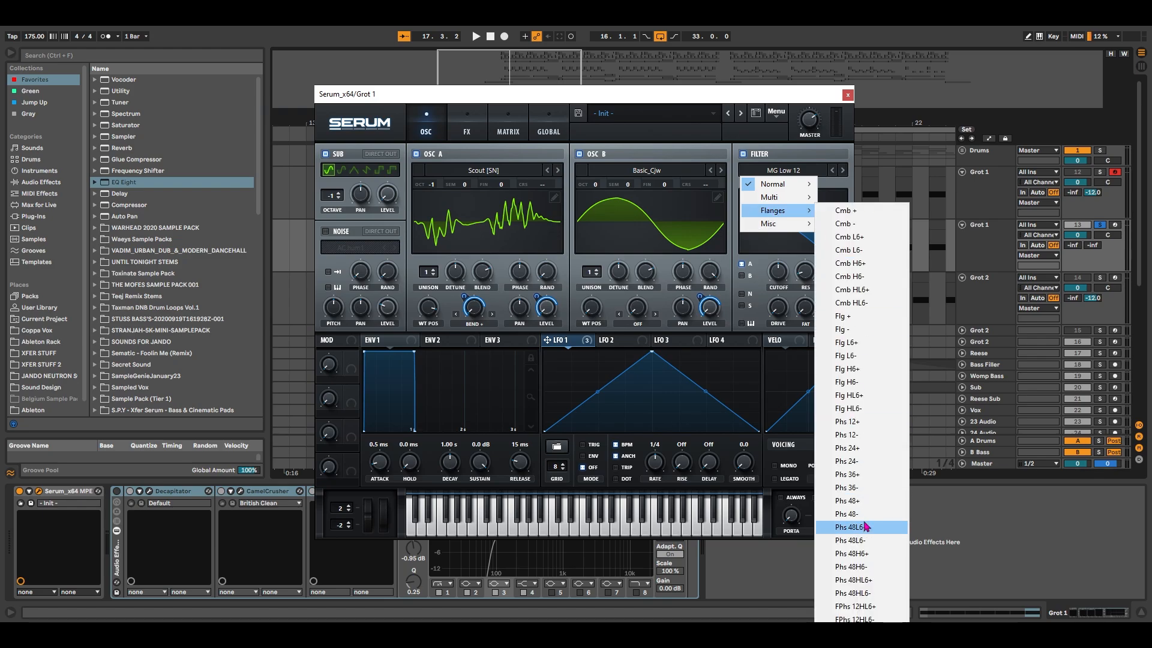
pyautogui.click(859, 501)
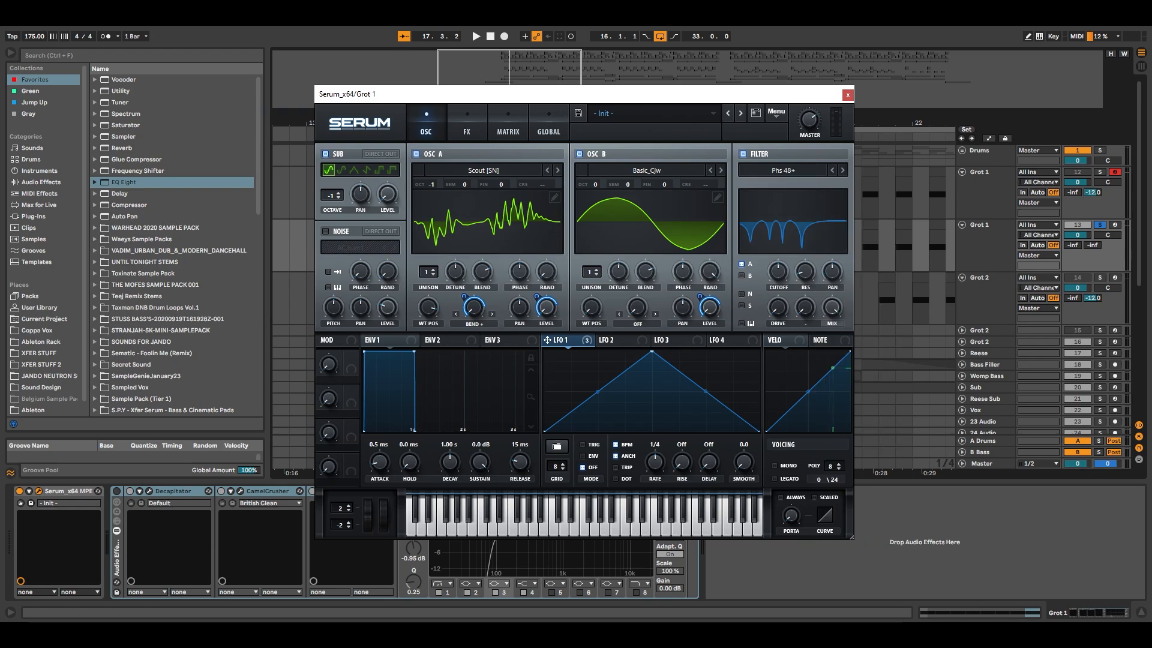
pyautogui.moveTo(777, 271); pyautogui.dragTo(770, 290)
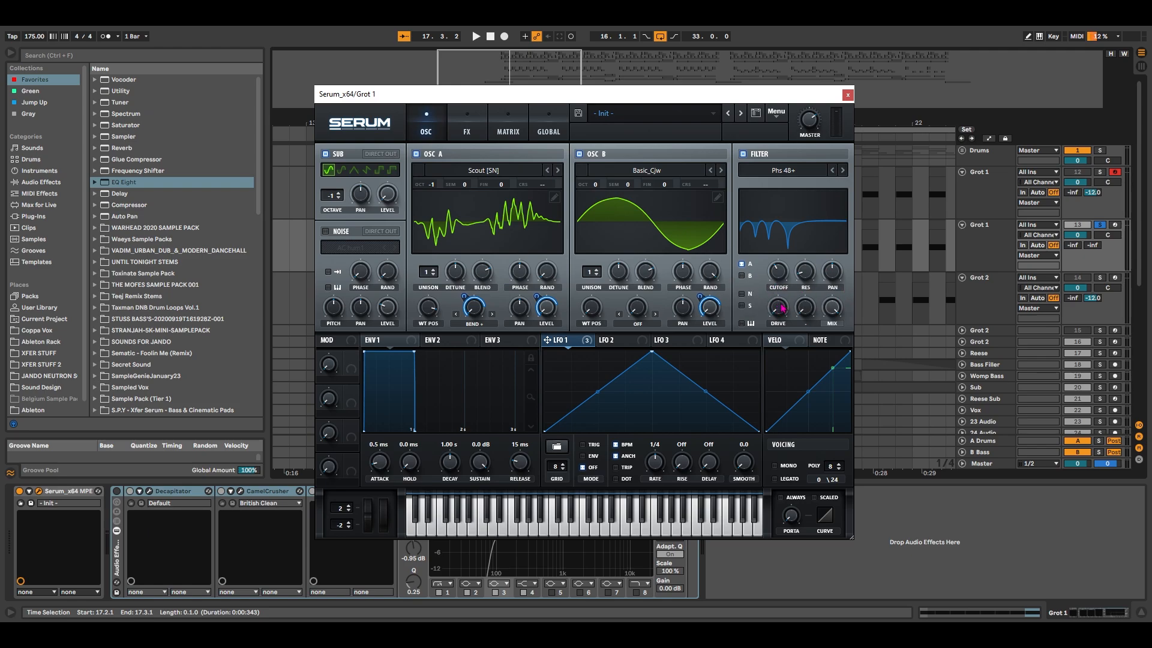
# Step: Assign LFO 1 to the filter's cutoff and drive, and raise the filter resonance
pyautogui.moveTo(560, 340); pyautogui.dragTo(756, 291)
pyautogui.moveTo(773, 340); pyautogui.dragTo(756, 333)
pyautogui.moveTo(804, 273); pyautogui.dragTo(813, 207)
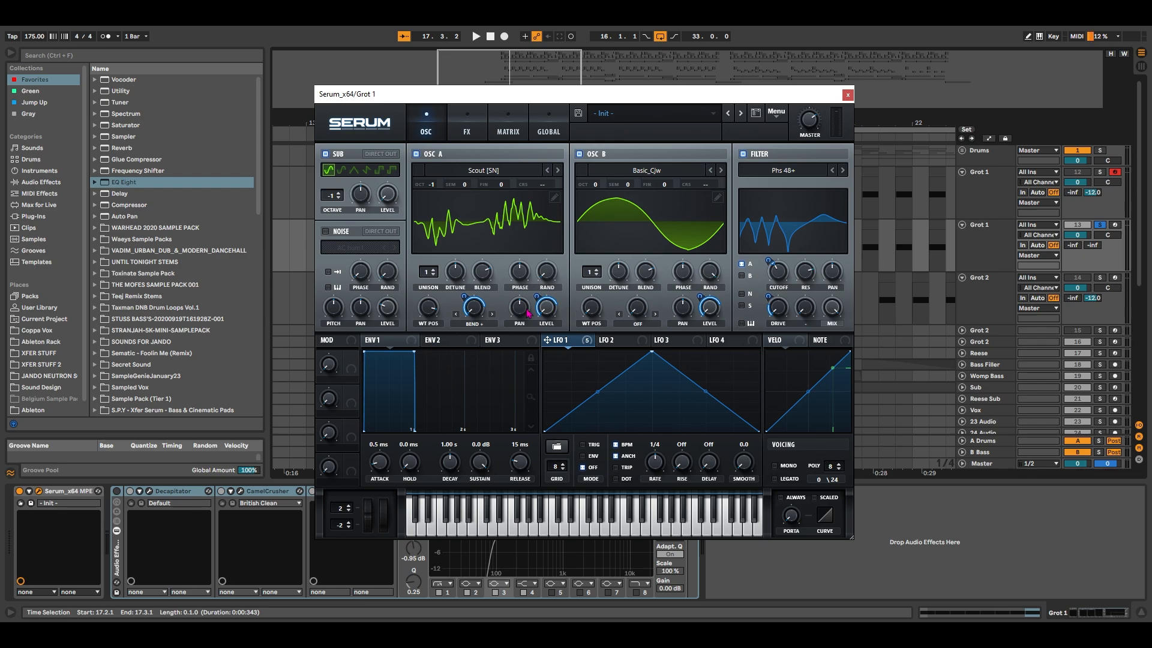
# Step: Set LFO 1 to Trig mode with triplet timing, and reshape it into a fast rise with a curved decay ending above zero
pyautogui.click(583, 444)
pyautogui.click(617, 468)
pyautogui.moveTo(652, 351); pyautogui.dragTo(552, 352)
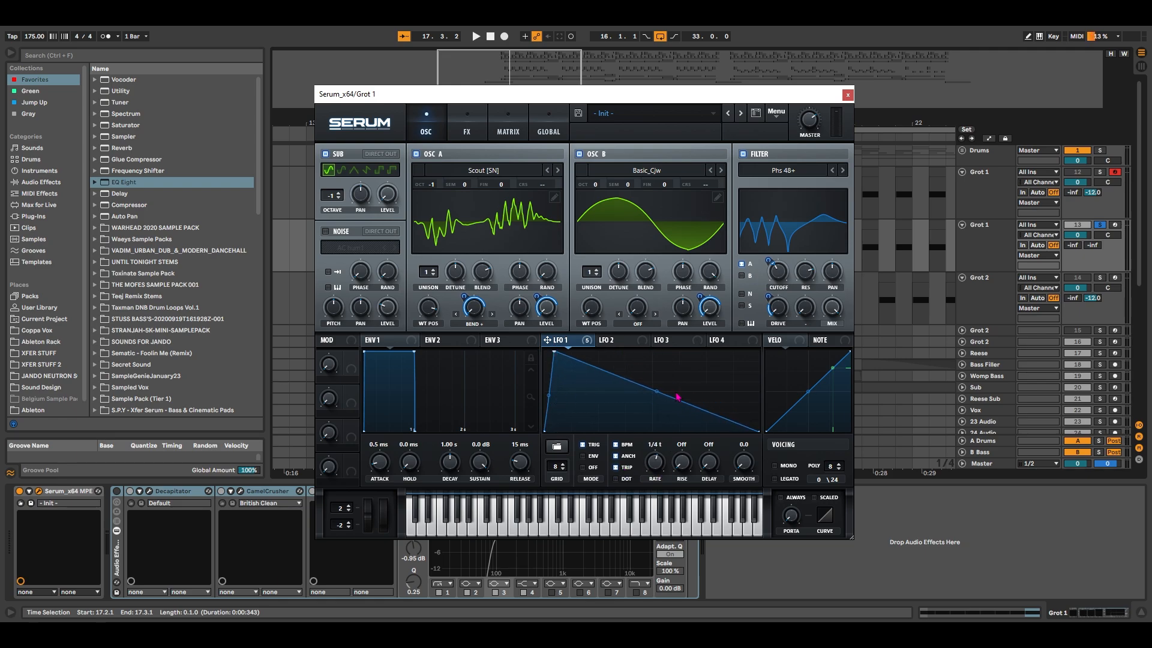
pyautogui.moveTo(747, 429); pyautogui.dragTo(759, 407)
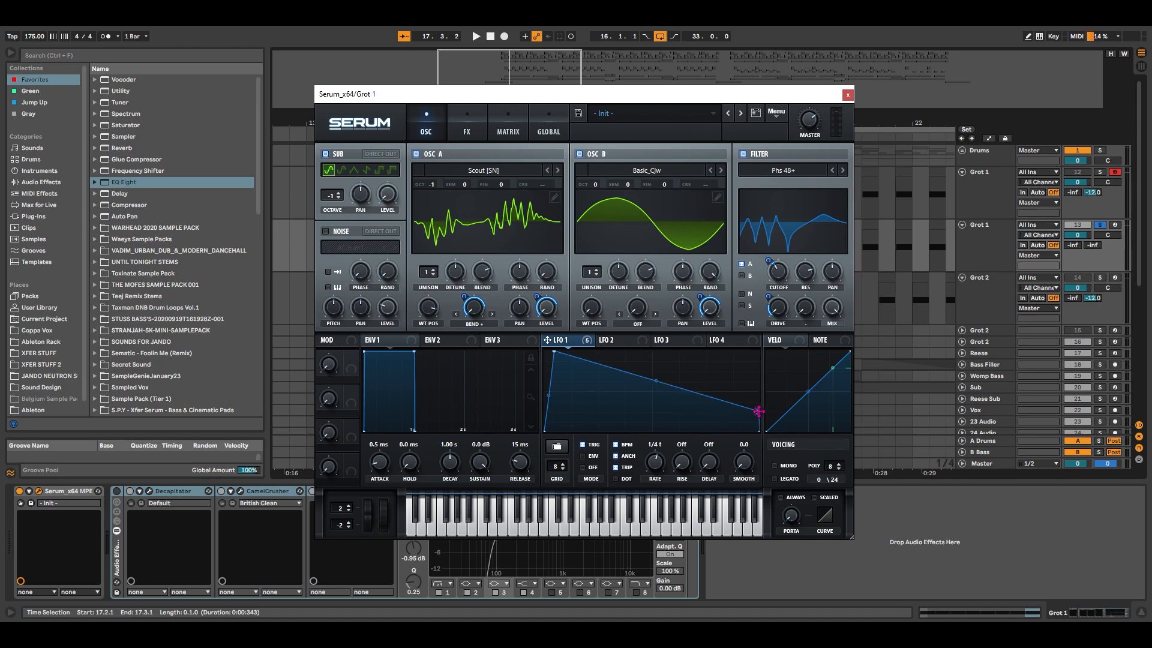
pyautogui.moveTo(655, 378); pyautogui.dragTo(663, 363)
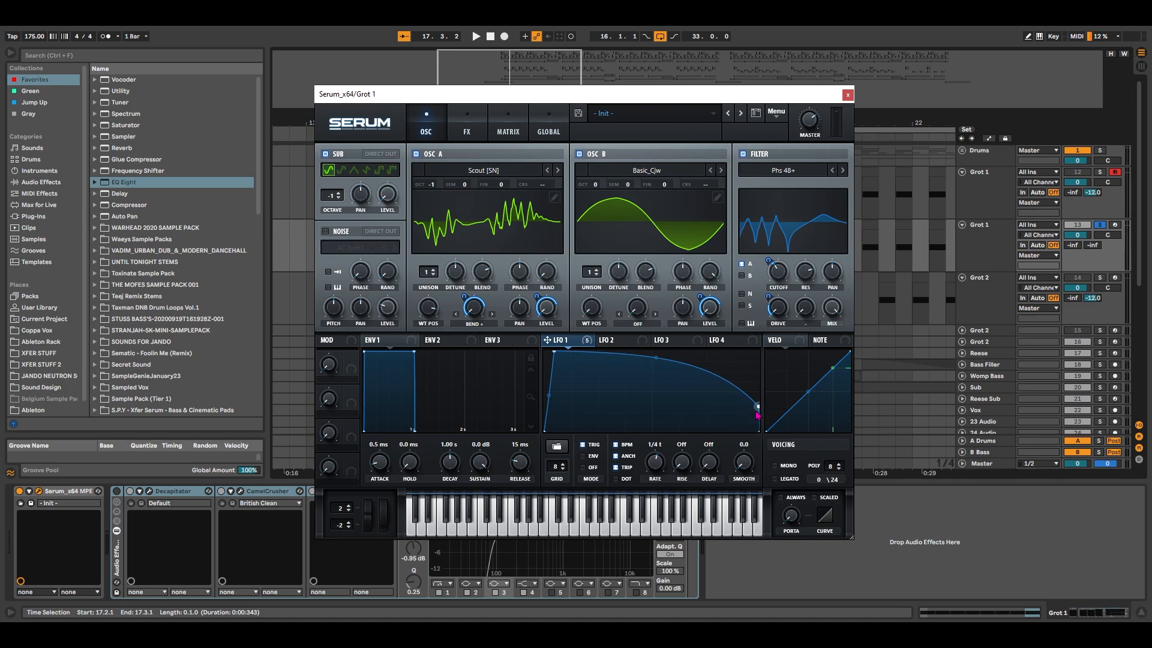
pyautogui.moveTo(759, 410); pyautogui.dragTo(761, 407)
pyautogui.moveTo(658, 359); pyautogui.dragTo(658, 366)
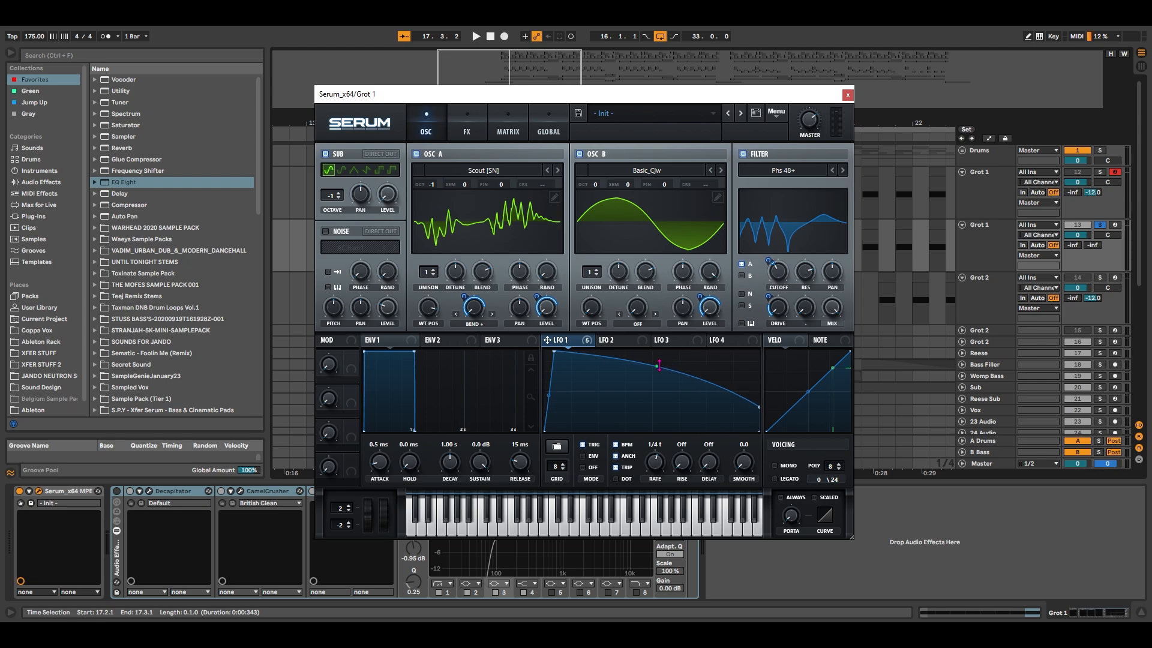
pyautogui.moveTo(548, 395); pyautogui.dragTo(548, 414)
# Step: Assign LFO 1 to the sub oscillator's level and audition the soloed bass
pyautogui.moveTo(391, 193); pyautogui.dragTo(387, 192)
pyautogui.press('space')
pyautogui.press('space')
pyautogui.press('space')
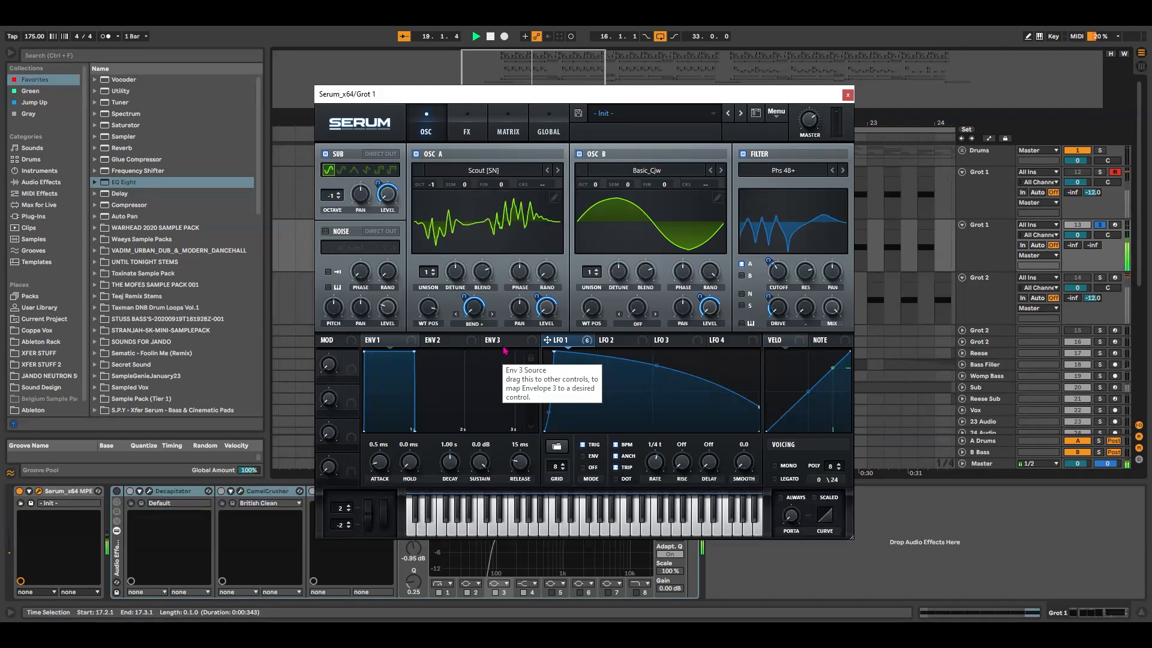
pyautogui.press('space')
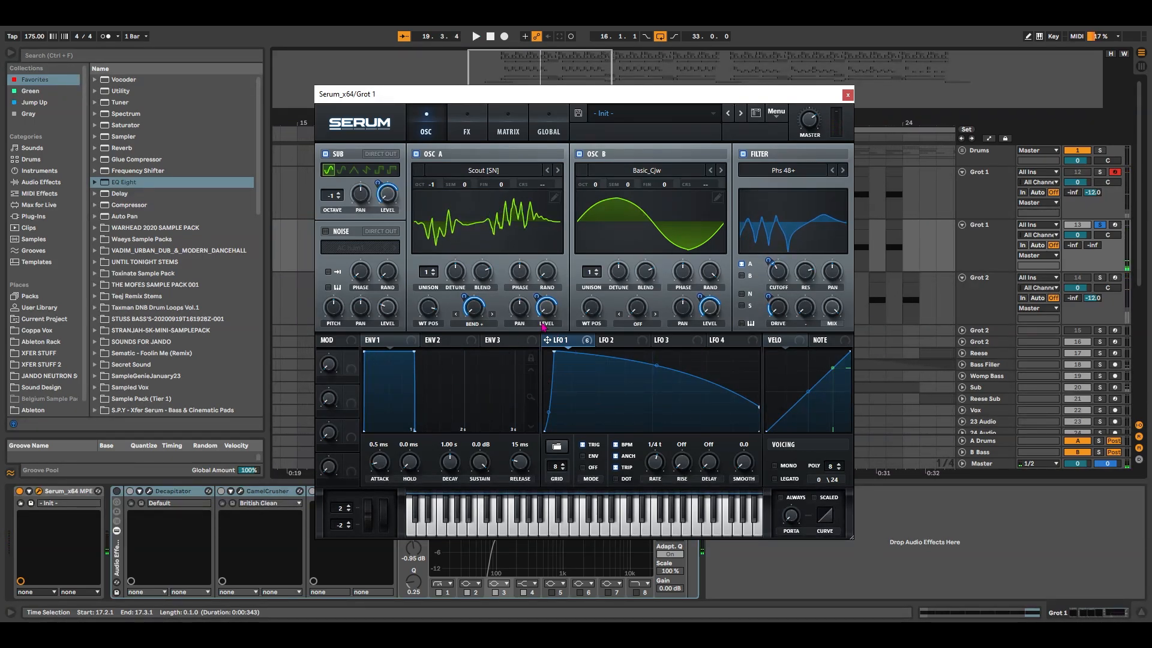
# Step: Enable the Distortion, Compressor and Filter effects and place them first in the effects chain, in that order
pyautogui.click(467, 126)
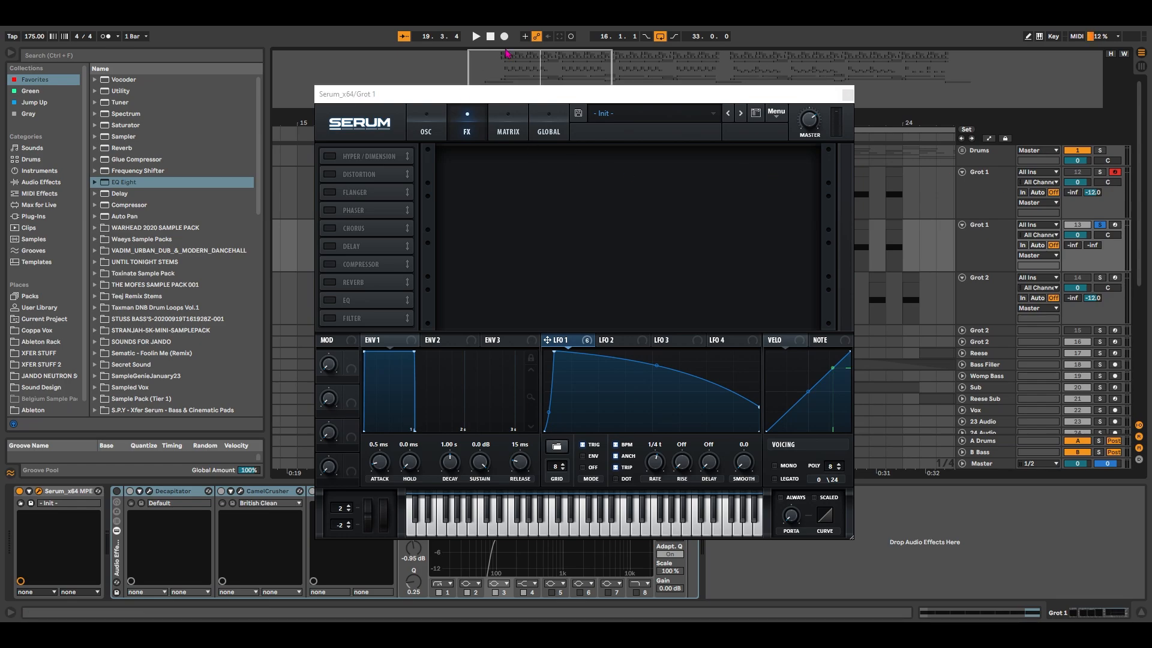
pyautogui.moveTo(493, 99); pyautogui.dragTo(547, 94)
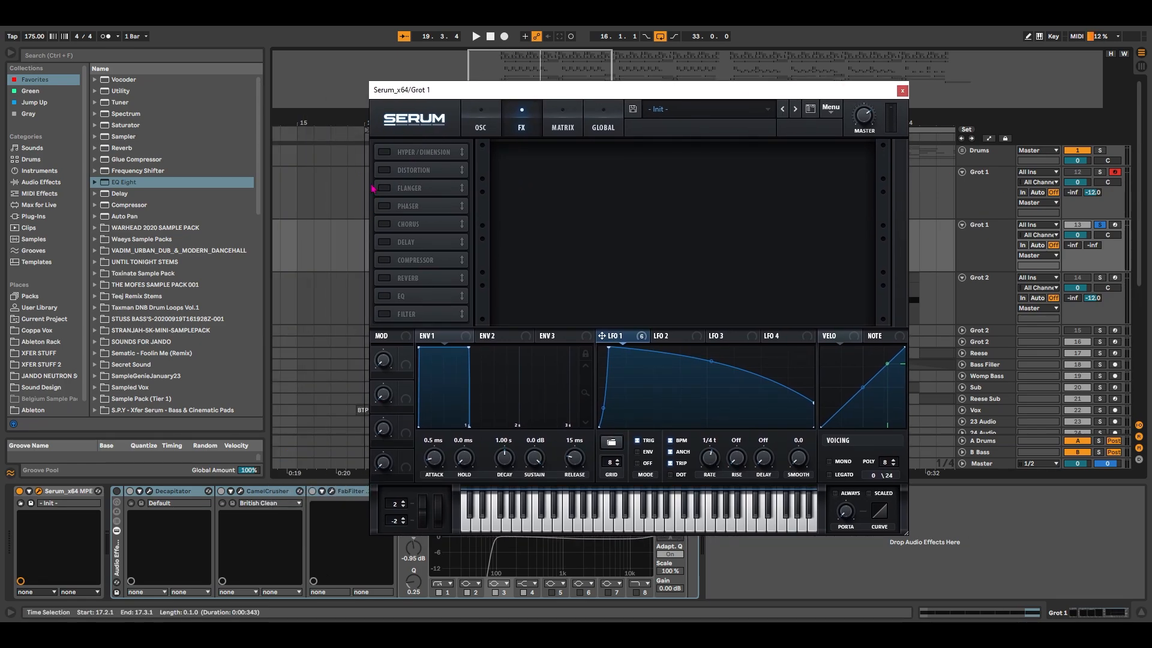
pyautogui.click(385, 171)
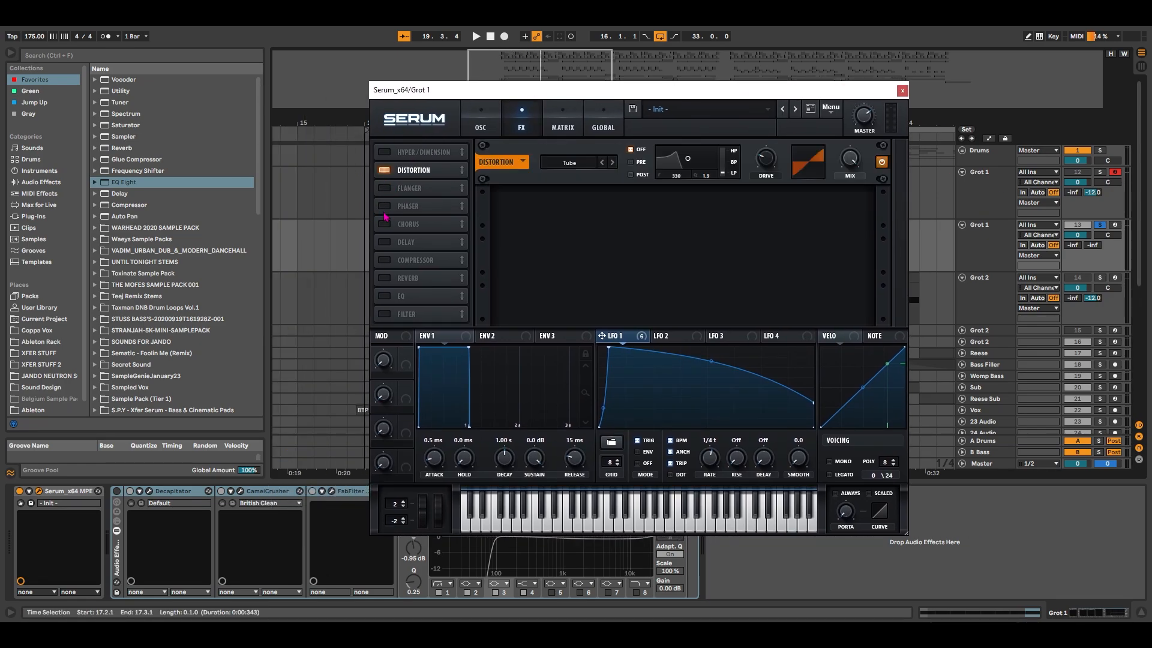
pyautogui.click(385, 260)
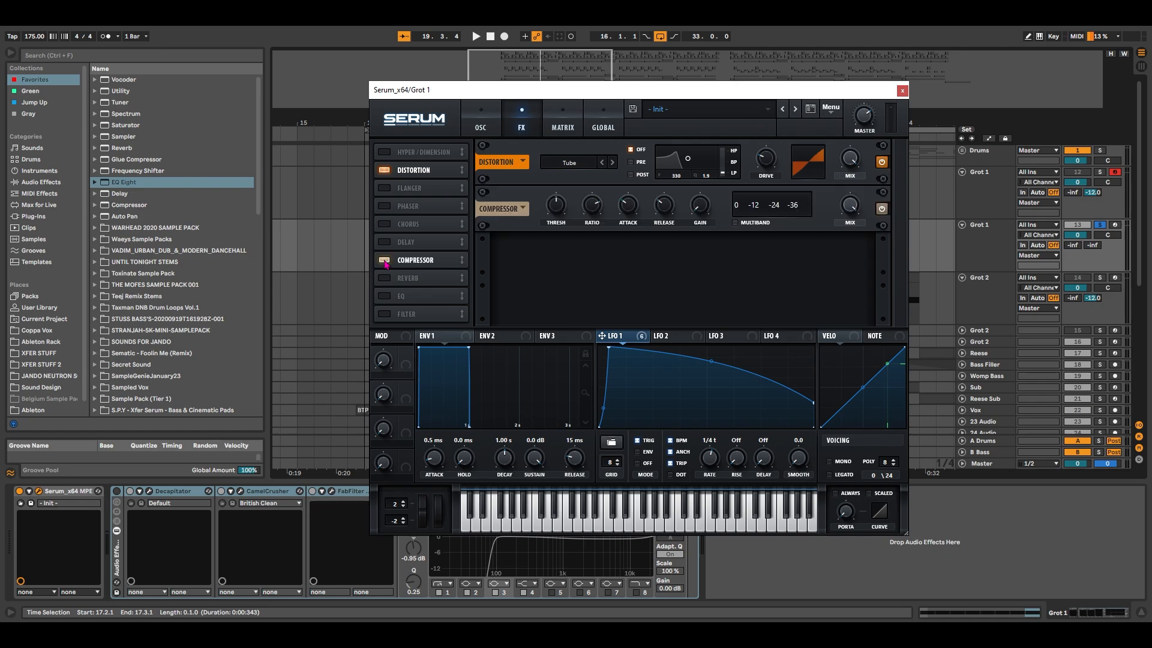
pyautogui.click(385, 314)
pyautogui.moveTo(429, 261); pyautogui.dragTo(440, 184)
# Step: Set the distortion type to Stomp Box and raise the compressor's makeup gain slightly
pyautogui.click(567, 162)
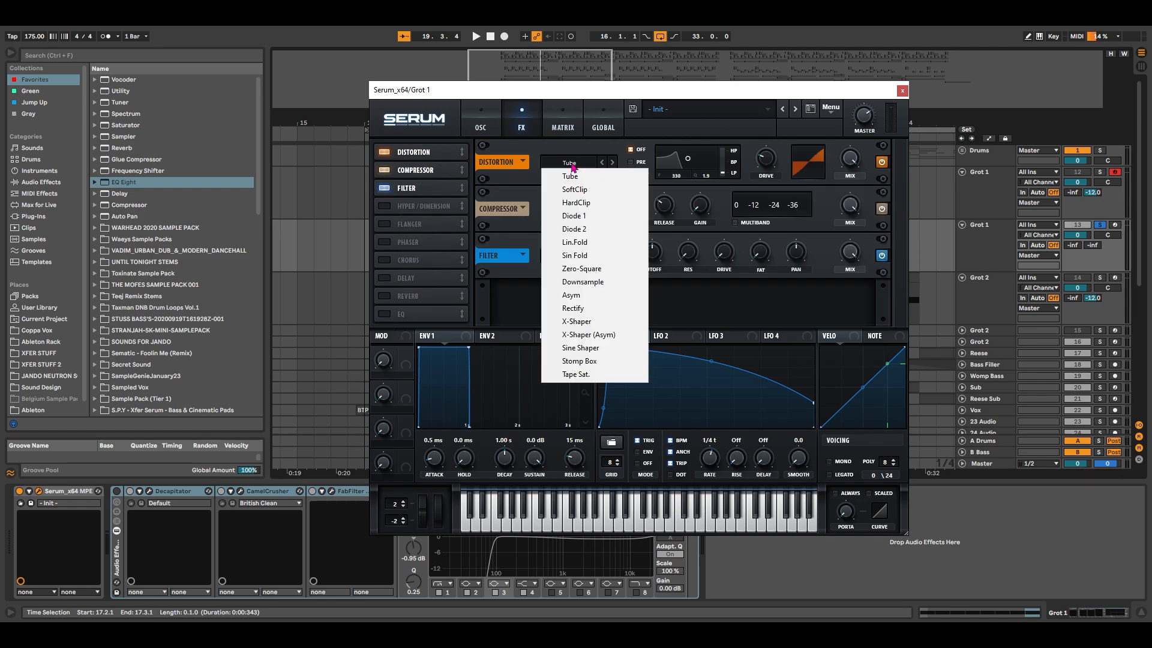
pyautogui.click(570, 361)
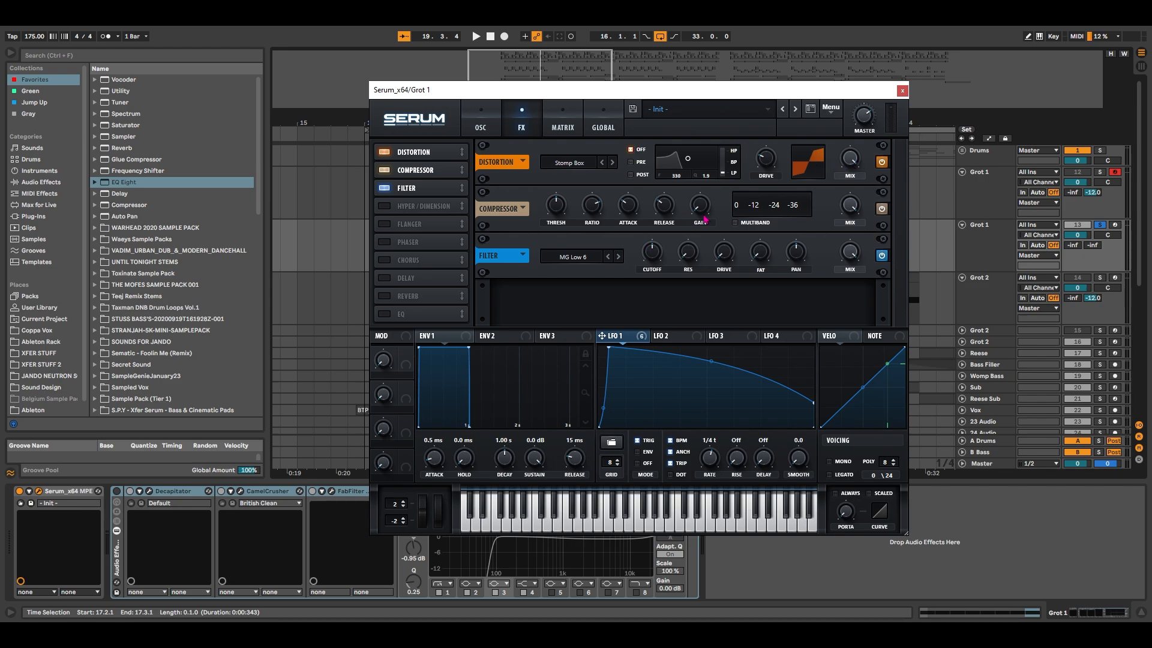
pyautogui.moveTo(703, 209); pyautogui.dragTo(712, 198)
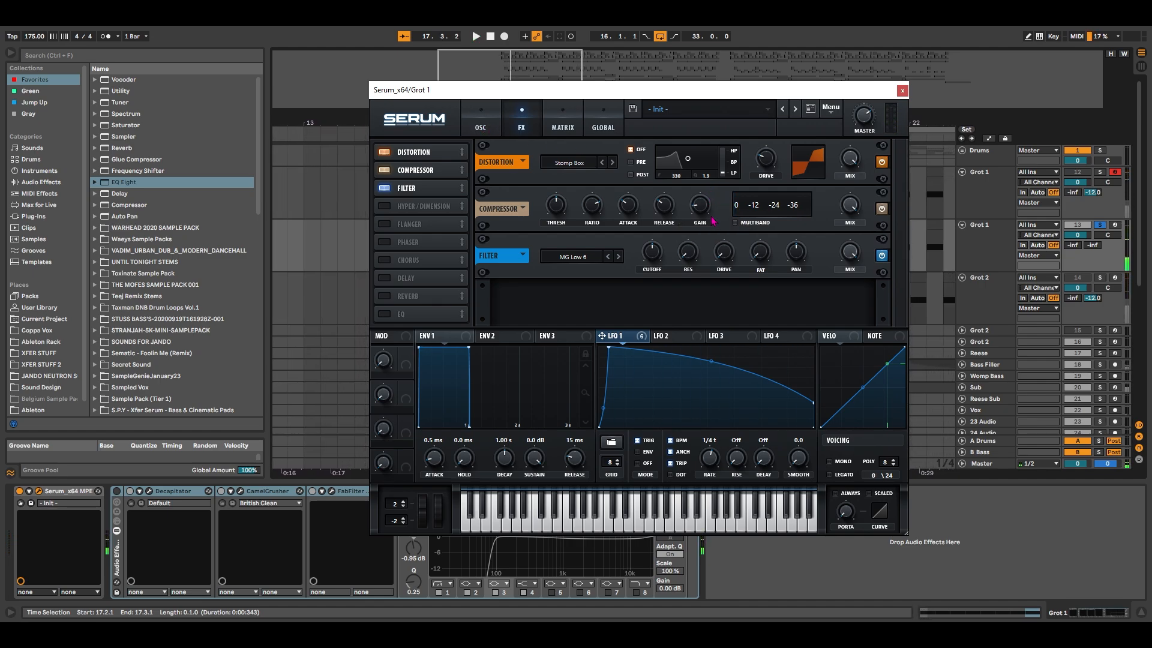
# Step: Set the effects filter to the Flanges type Phs 48+ with 27% resonance, and audition the bass
pyautogui.click(481, 122)
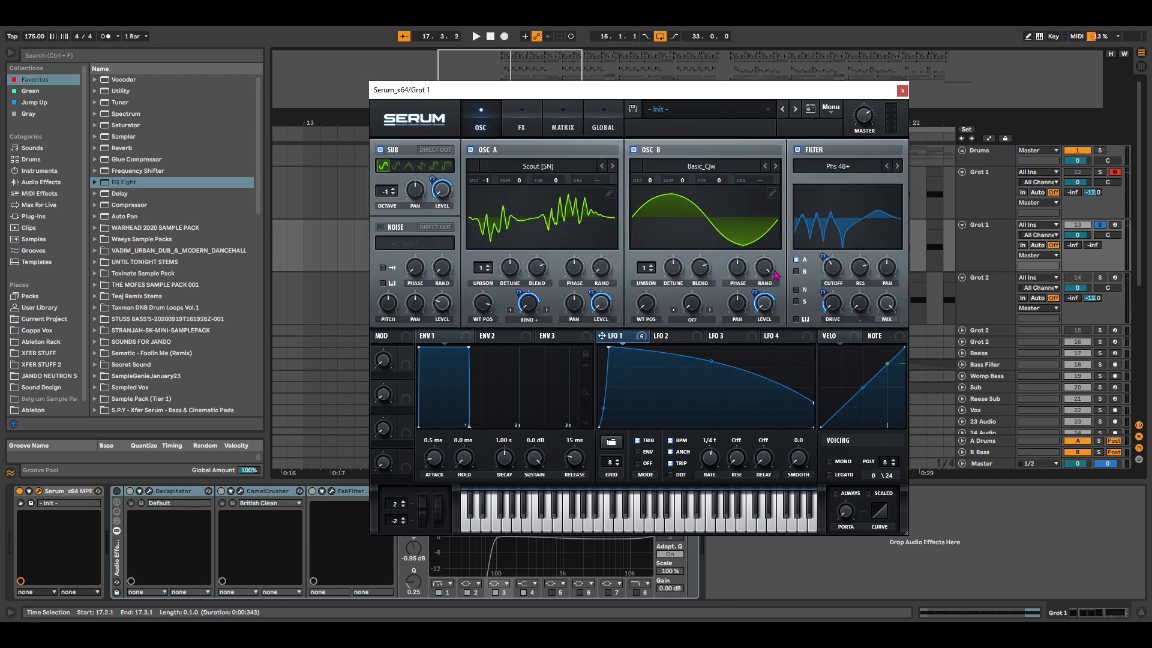
pyautogui.click(522, 117)
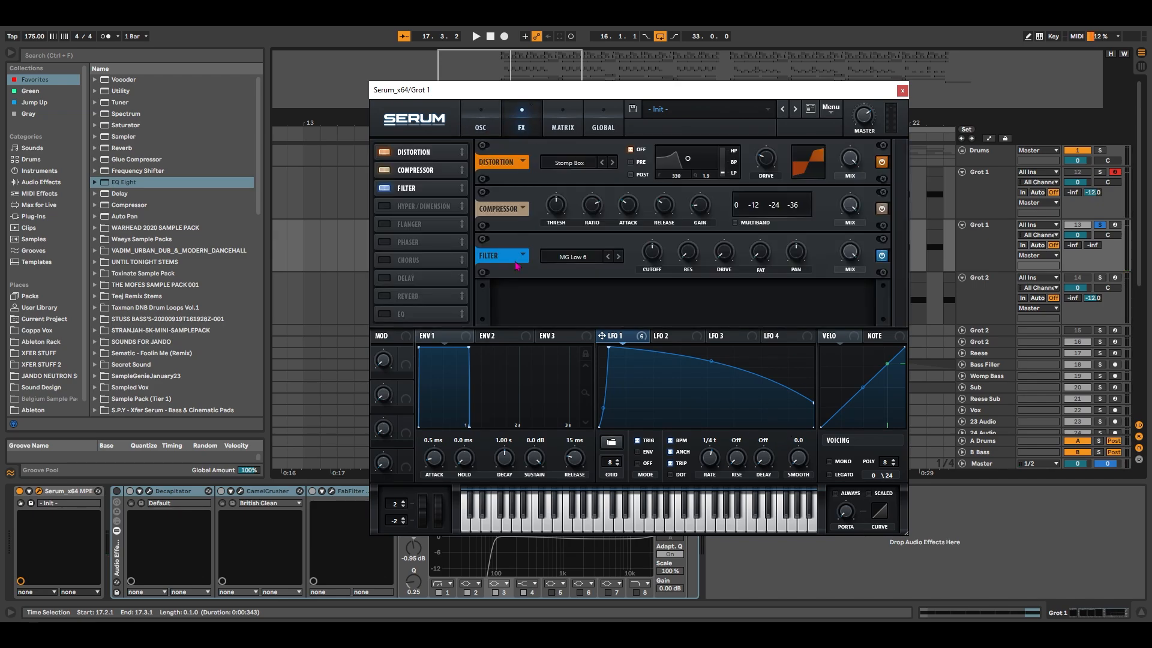
pyautogui.click(580, 256)
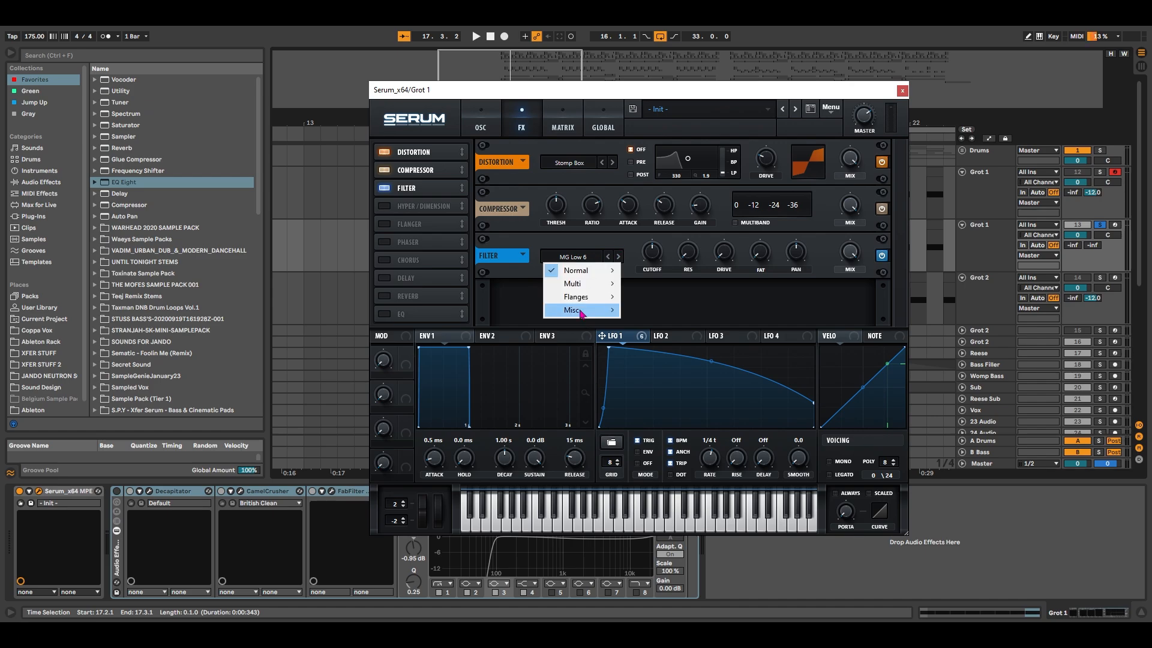
pyautogui.moveTo(581, 297)
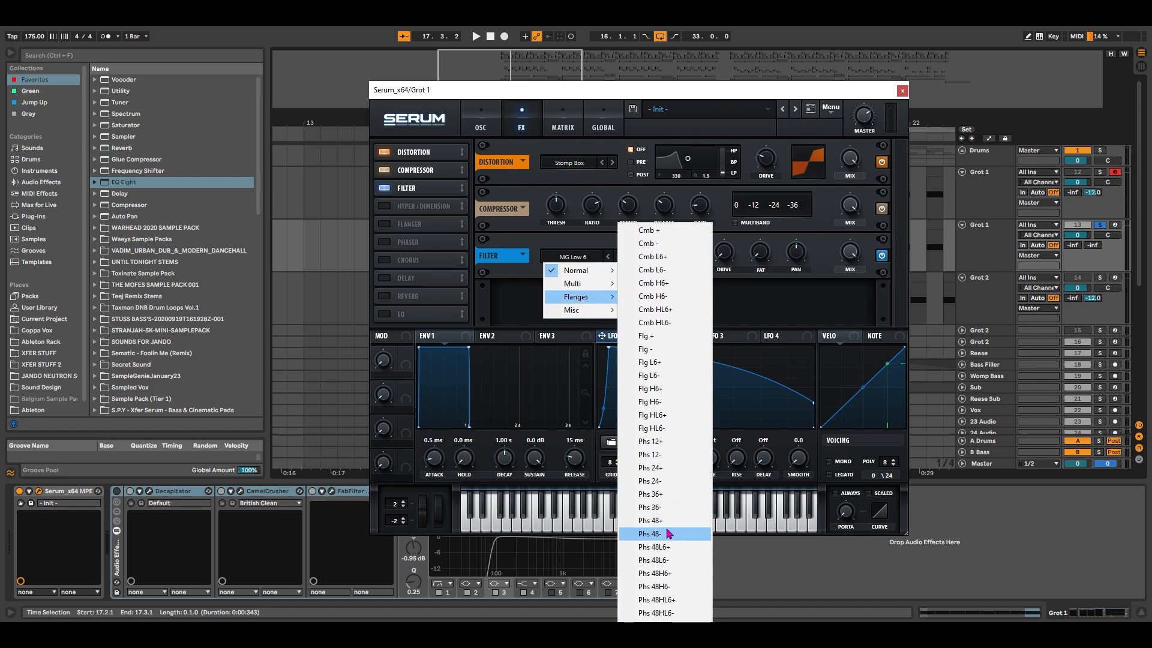
pyautogui.click(659, 520)
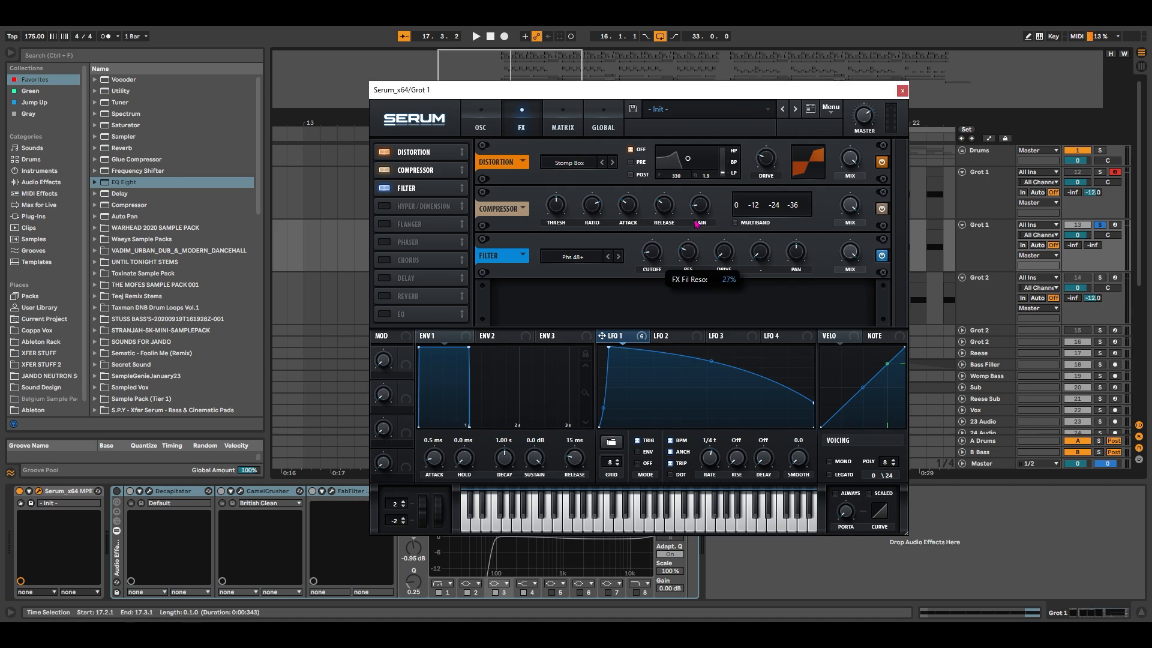
pyautogui.press('space')
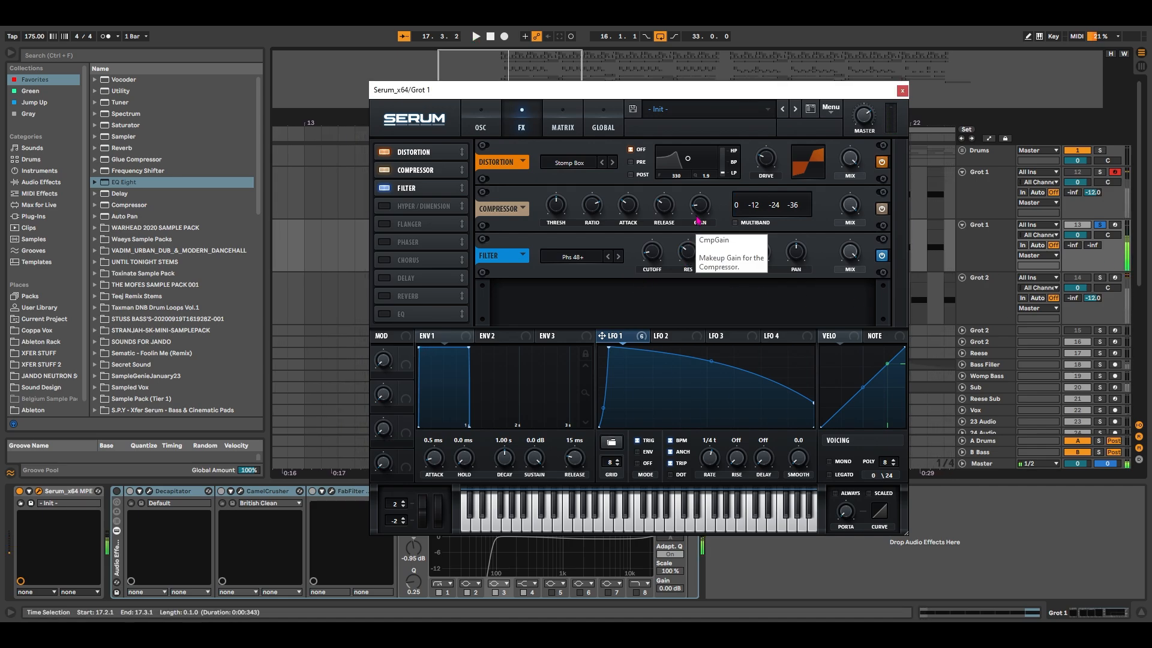
pyautogui.press('space')
# Step: Close the synth window, switch on the Grot 1 track's audio effects rack, and audition the processed bass
pyautogui.moveTo(580, 90); pyautogui.dragTo(559, 80)
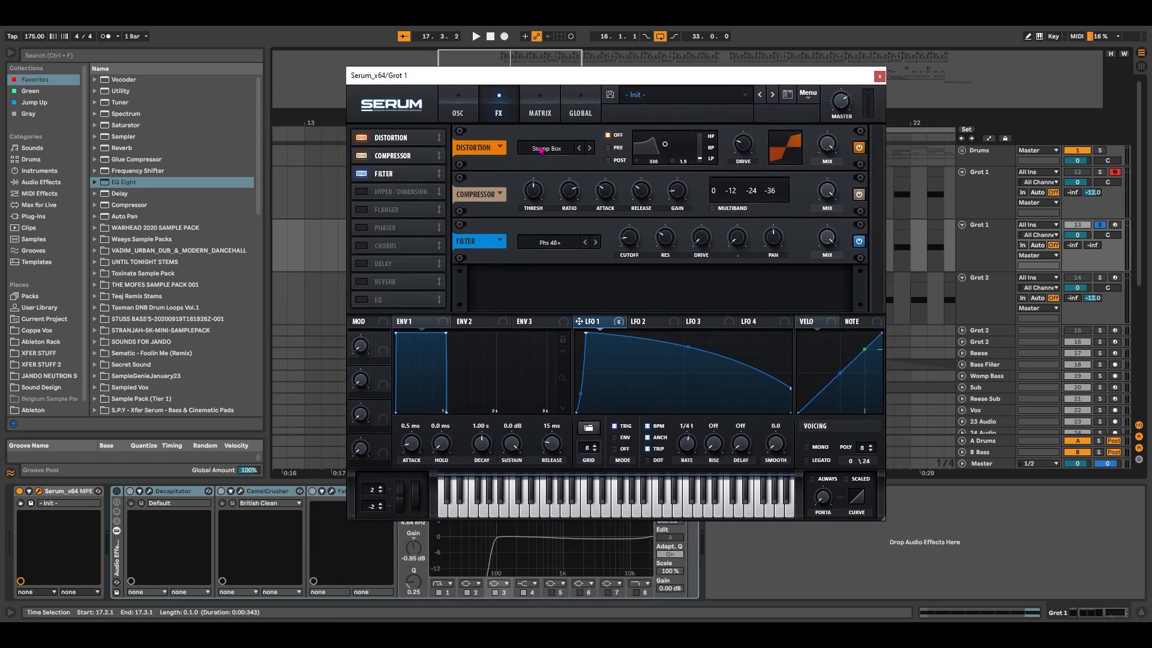
pyautogui.click(471, 103)
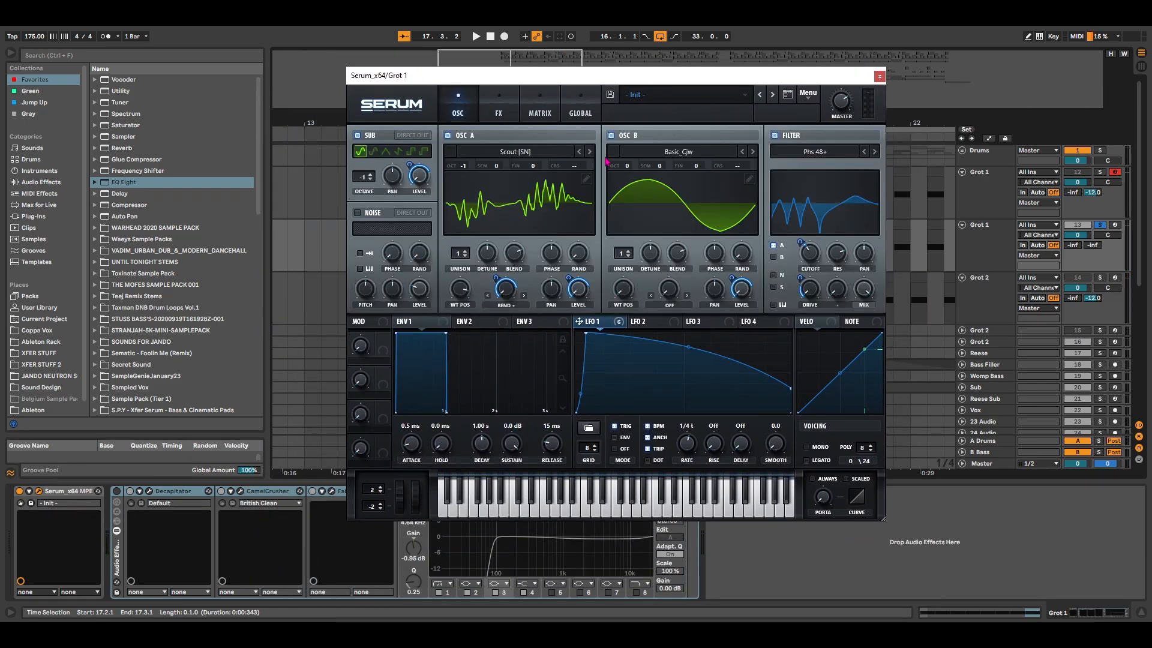
pyautogui.click(879, 76)
pyautogui.click(117, 491)
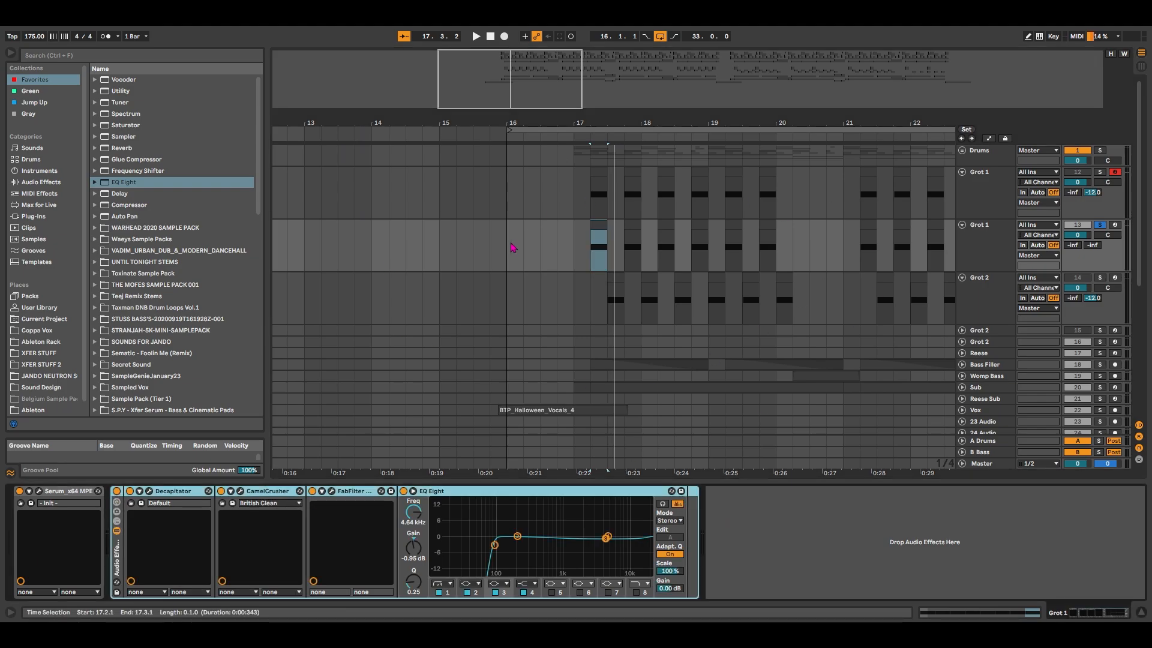
pyautogui.press('space')
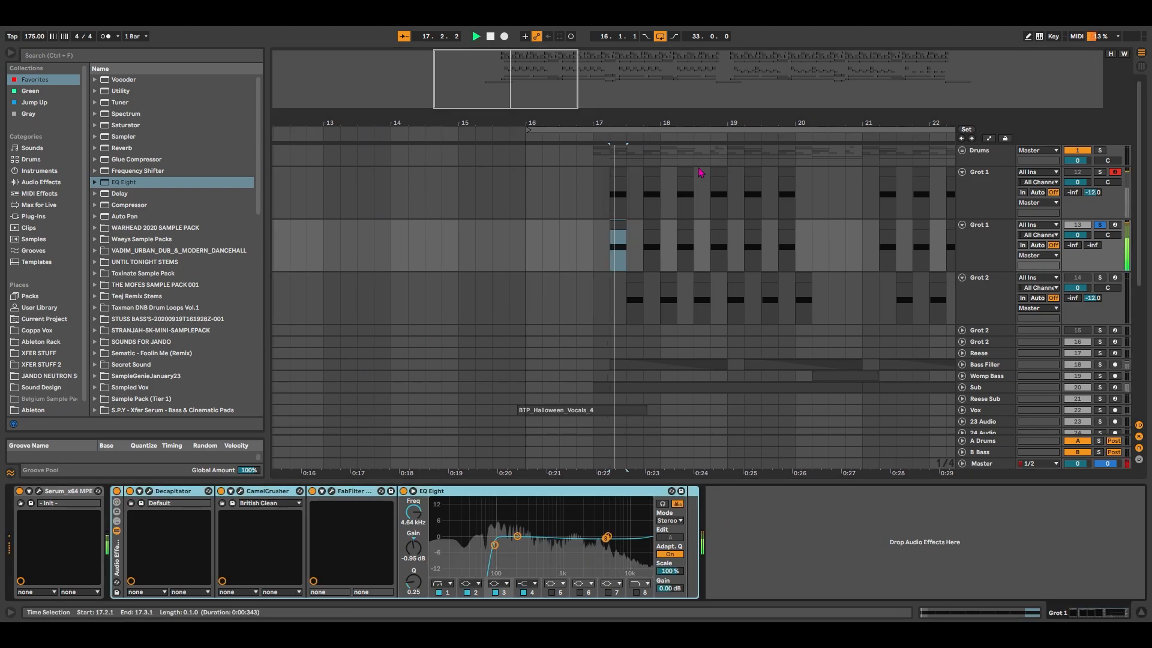
pyautogui.press('space')
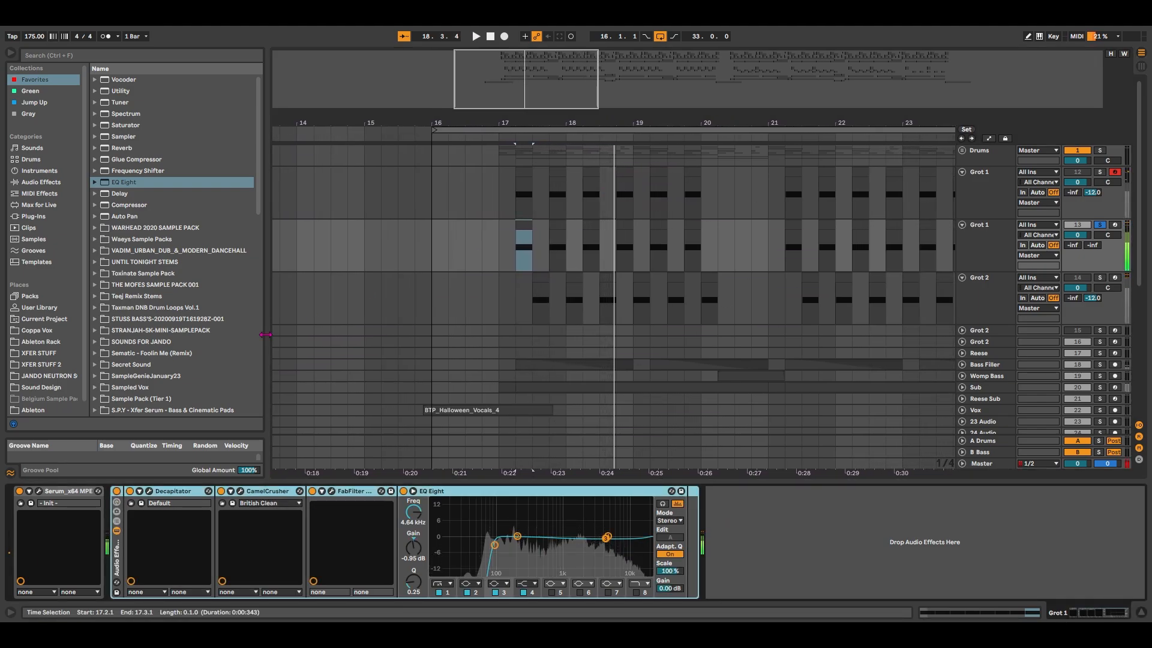
# Step: Open the Decapitator, CamelCrusher and FabFilter Pro-R interfaces and arrange them side by side for review
pyautogui.click(151, 496)
pyautogui.click(149, 491)
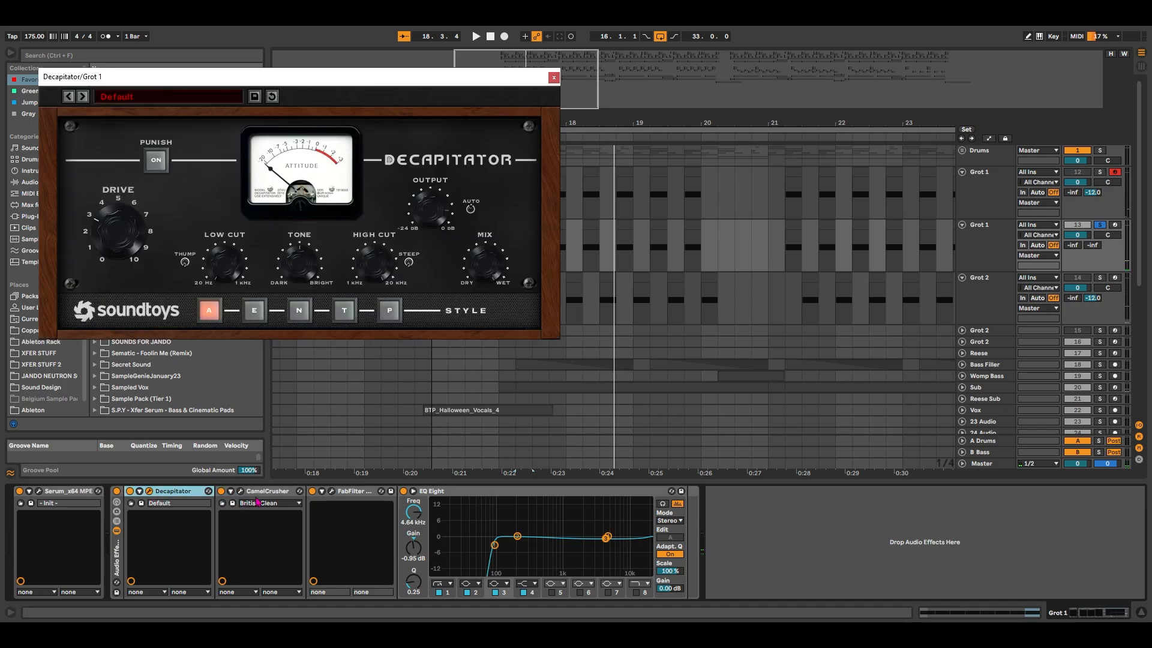
pyautogui.click(241, 491)
pyautogui.moveTo(165, 87); pyautogui.dragTo(940, 64)
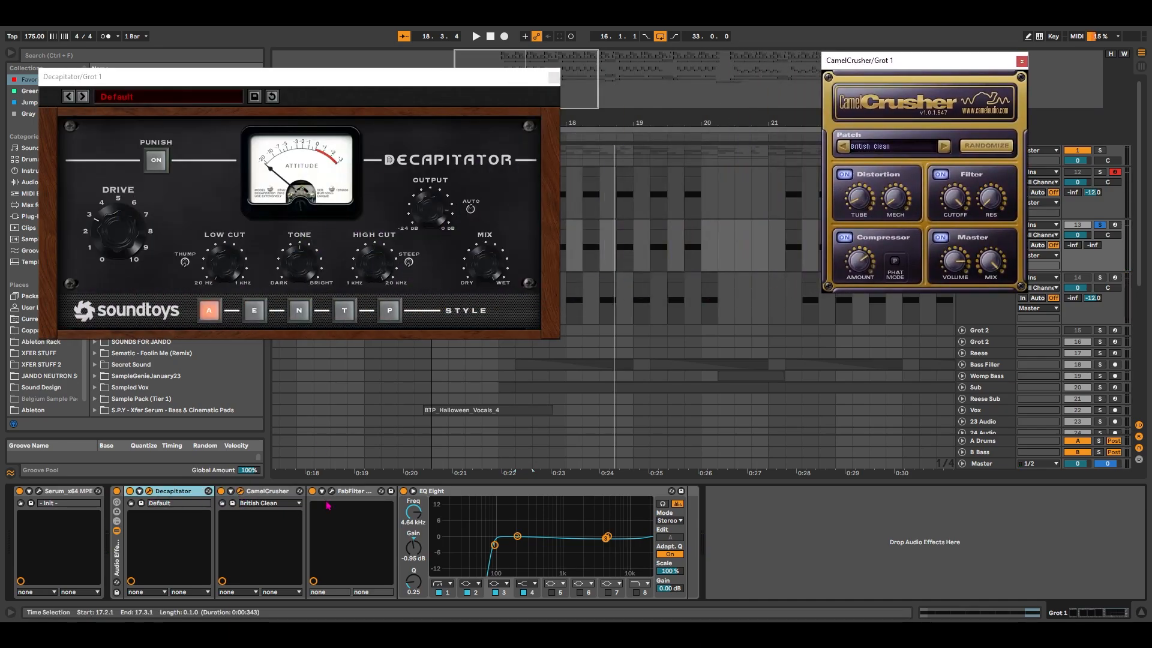
pyautogui.click(331, 491)
pyautogui.moveTo(385, 56); pyautogui.dragTo(684, 223)
pyautogui.moveTo(930, 61); pyautogui.dragTo(1029, 54)
pyautogui.moveTo(803, 222); pyautogui.dragTo(828, 214)
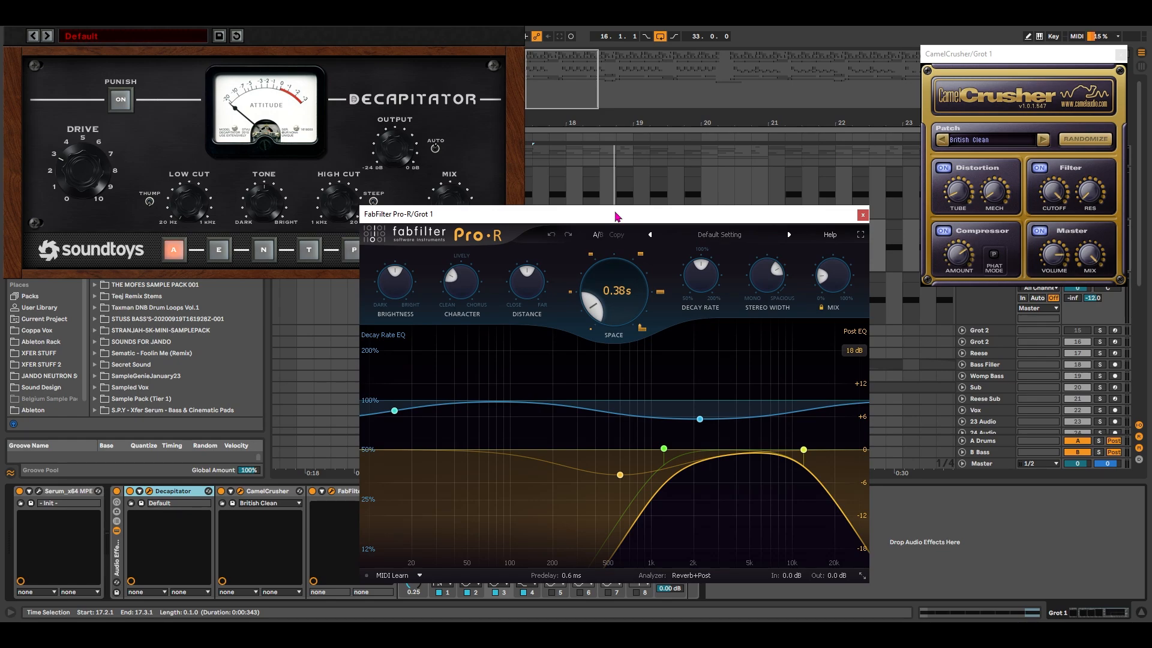
# Step: Examine the Decapitator settings and the Pro-R reverb's space, mix and post EQ while playing the bass
pyautogui.click(299, 37)
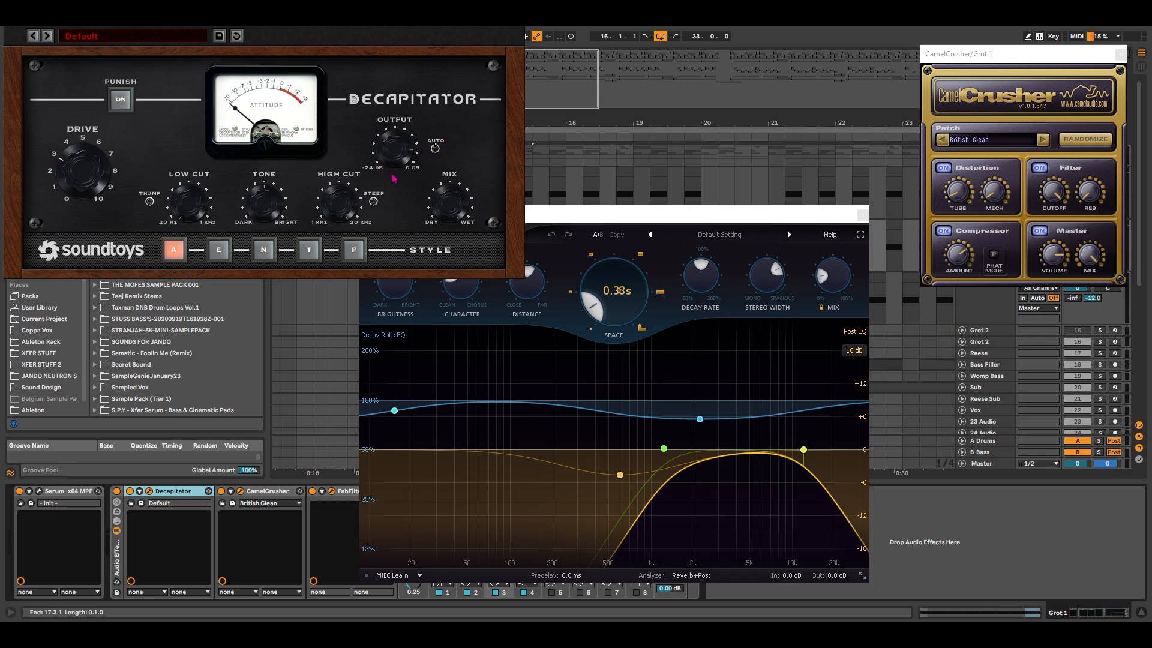
pyautogui.moveTo(627, 216); pyautogui.dragTo(620, 107)
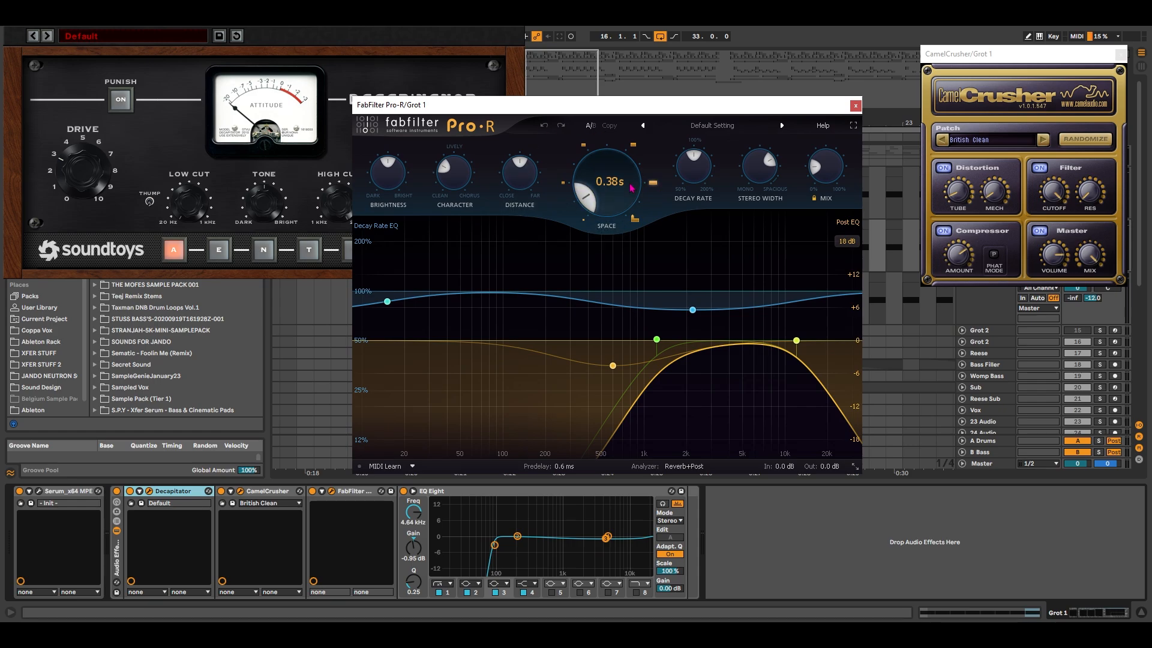
pyautogui.moveTo(606, 198)
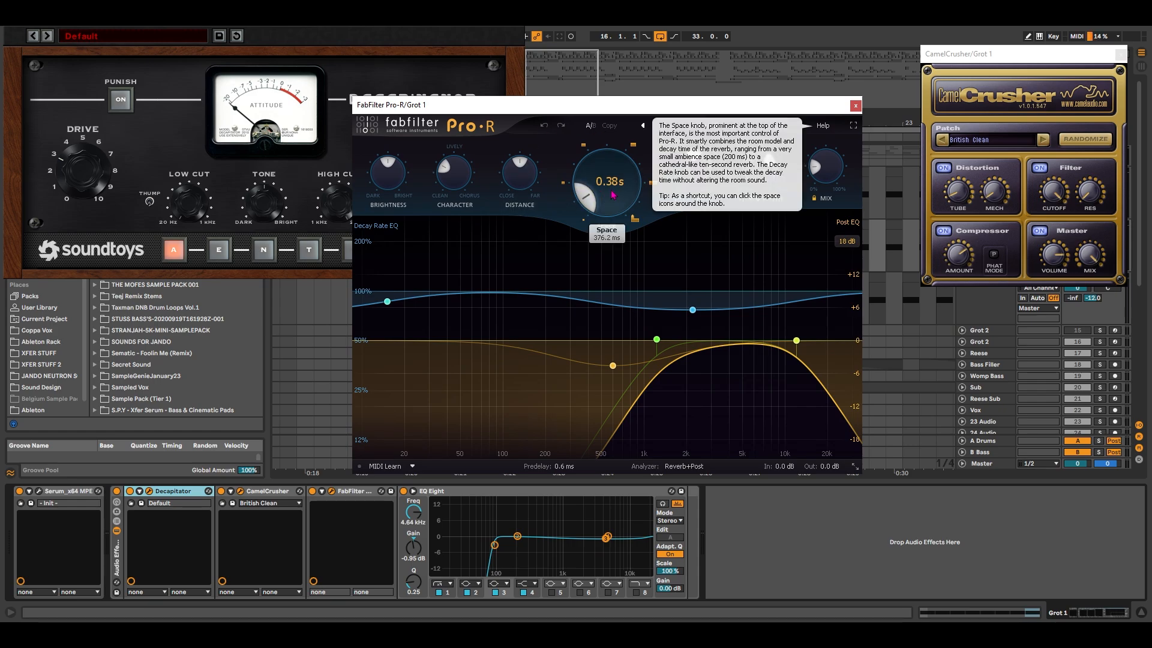
pyautogui.moveTo(834, 162)
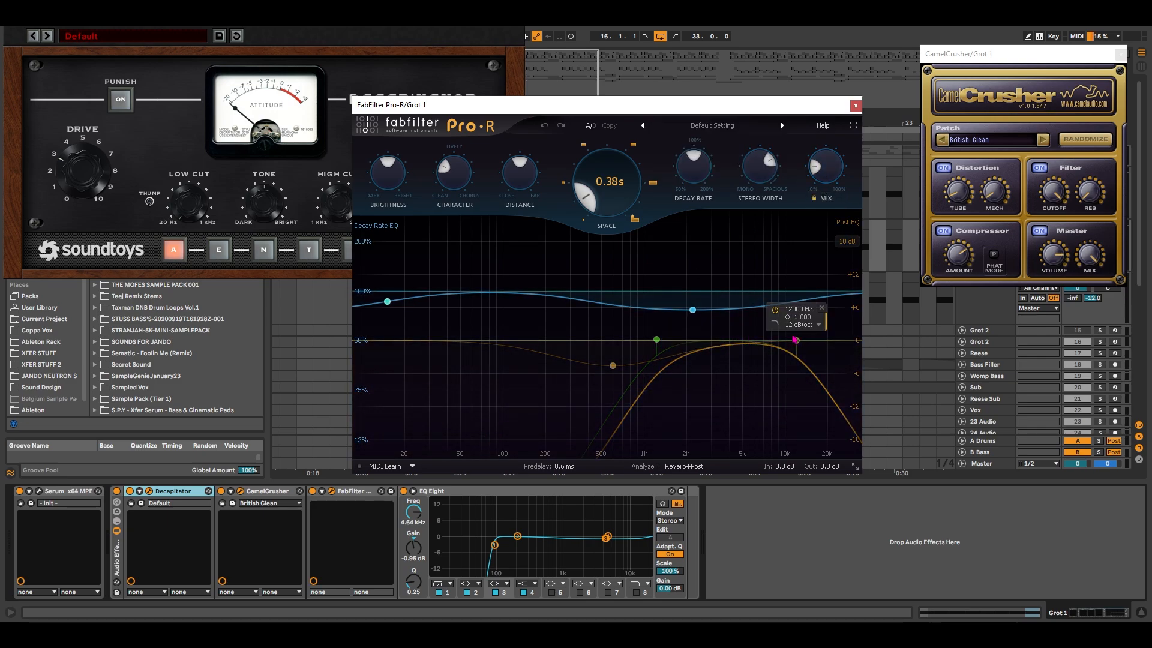
pyautogui.press('space')
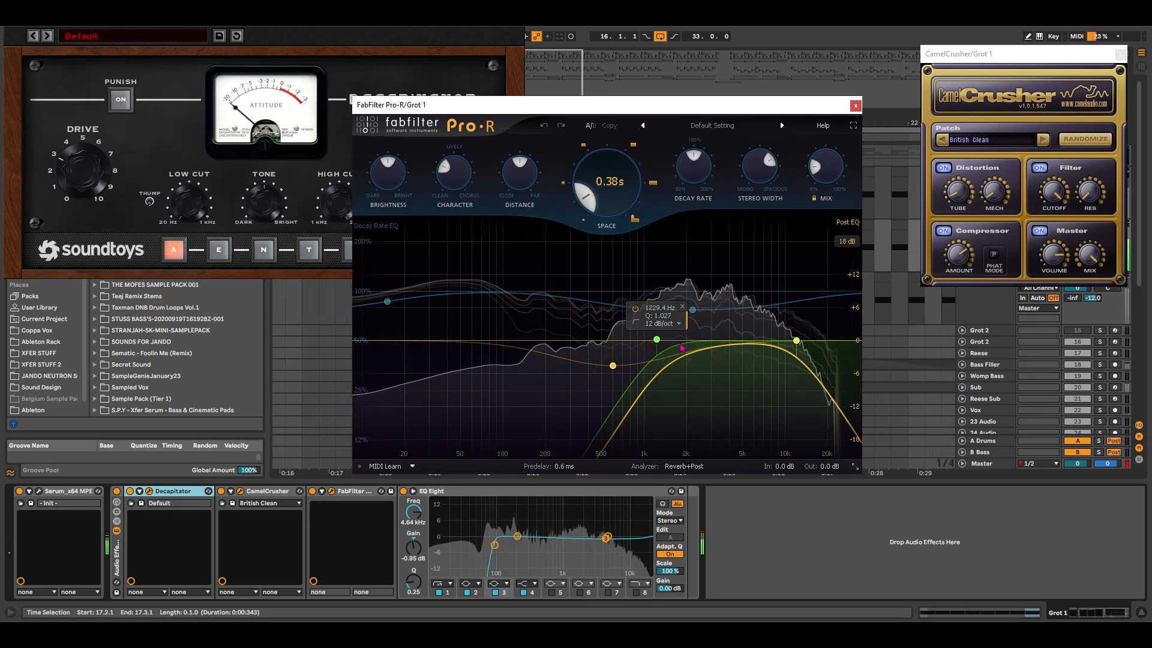
# Step: Close the three effect windows and unsolo the Grot 1 track to audition it in the full mix
pyautogui.click(856, 106)
pyautogui.click(1120, 54)
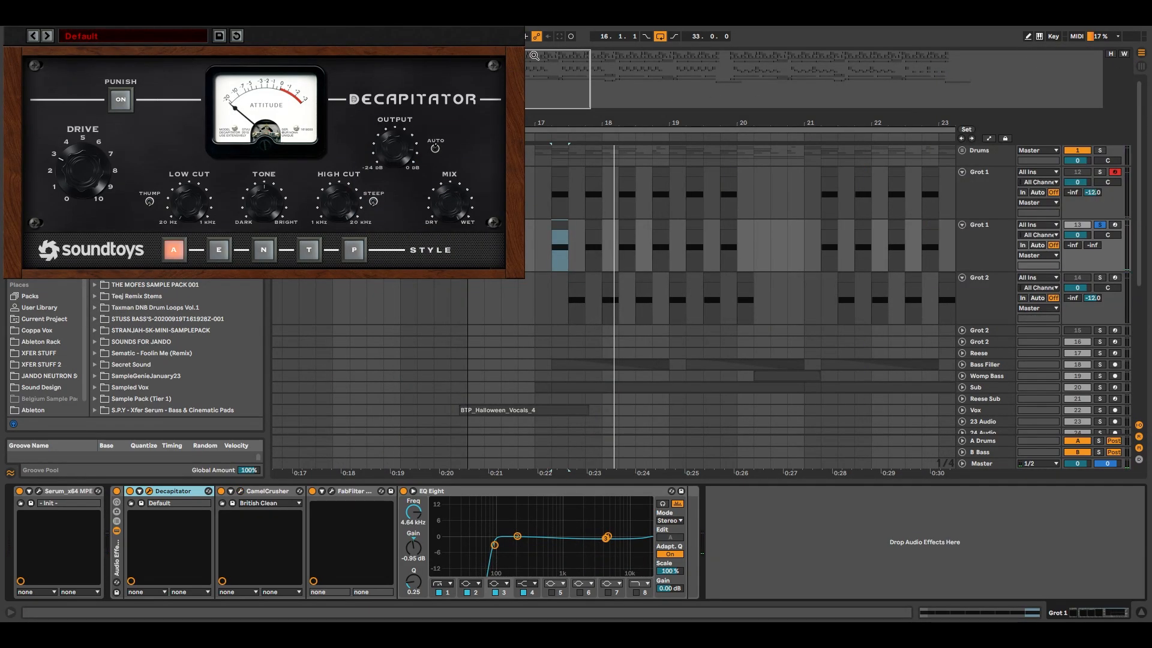
pyautogui.click(517, 18)
pyautogui.click(1100, 225)
pyautogui.press('space')
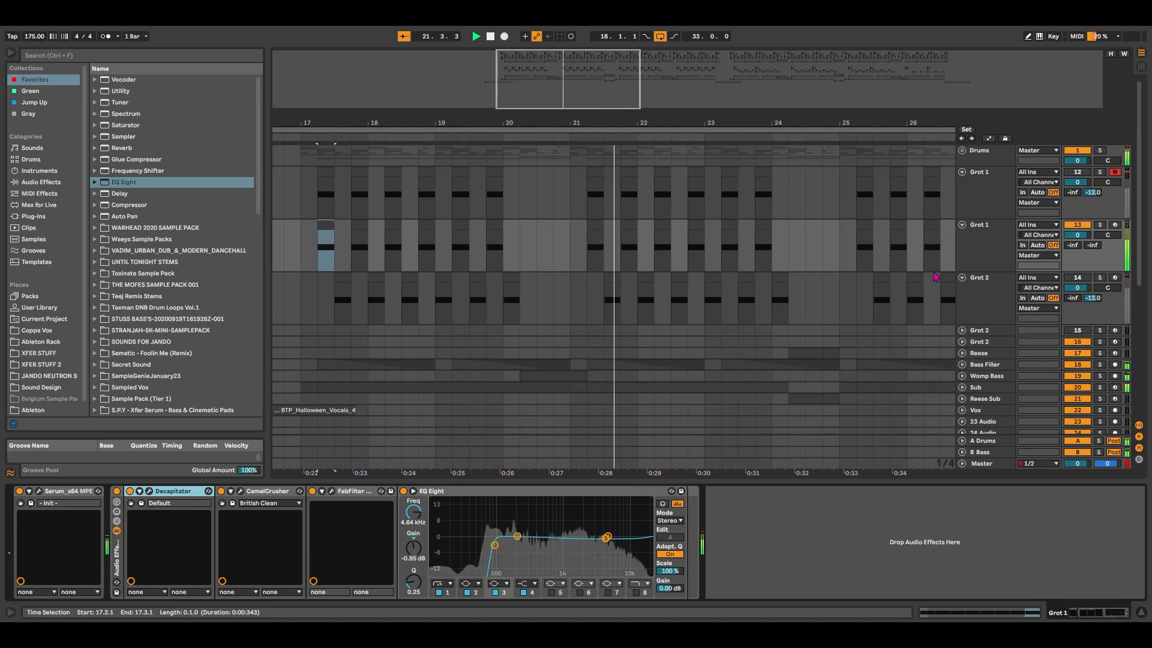
pyautogui.press('space')
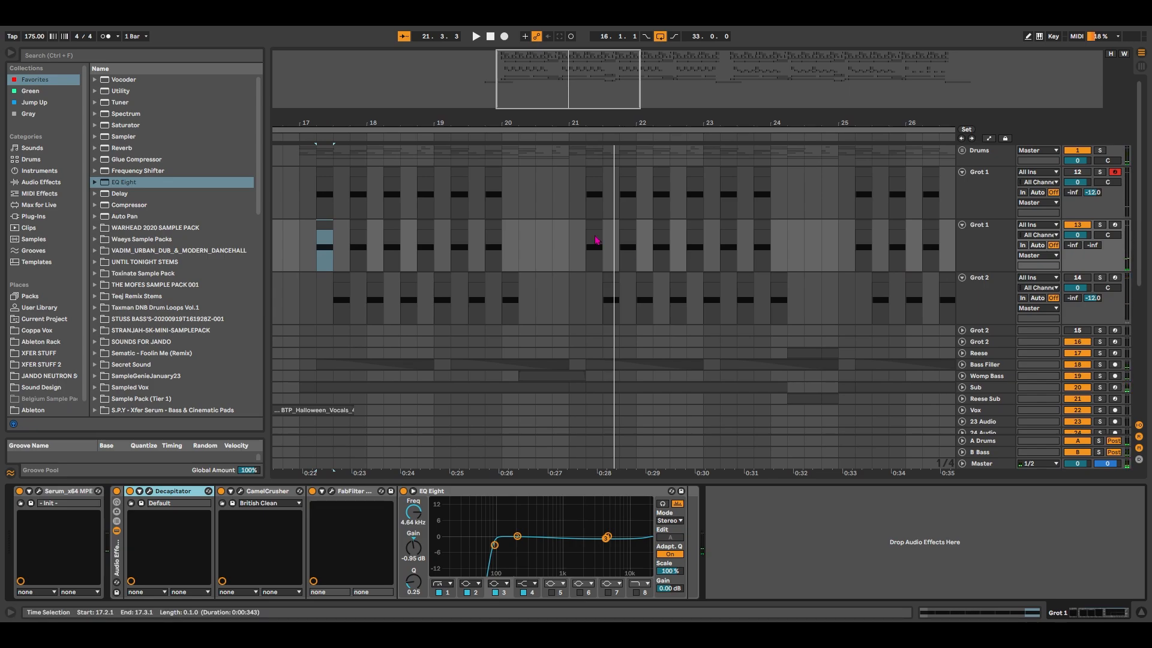
# Step: Select the first Grot 2 clip, try duplicating its track, and undo the duplication
pyautogui.moveTo(569, 75); pyautogui.dragTo(523, 69)
pyautogui.click(558, 294)
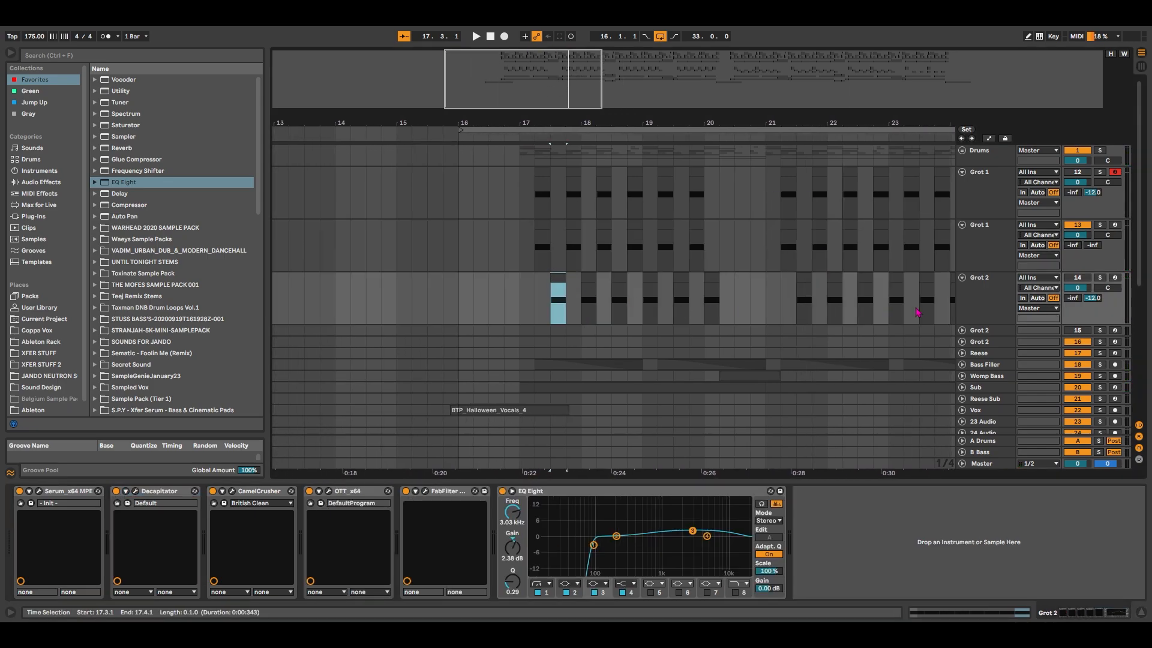
pyautogui.hotkey('ctrl', 'd')
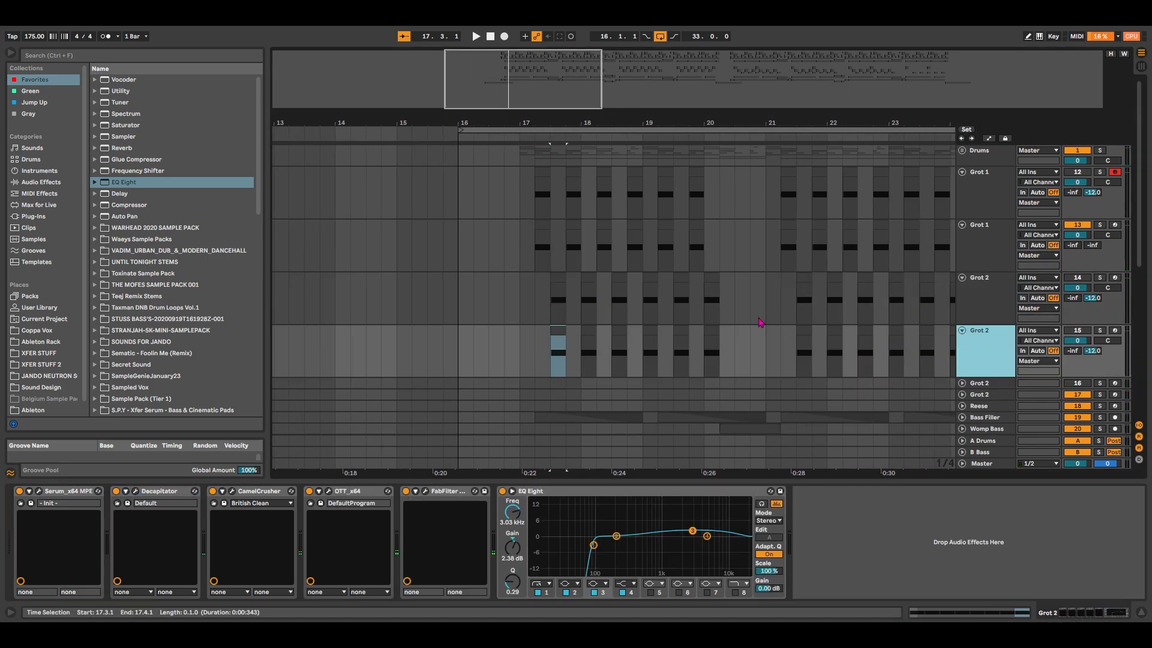
pyautogui.hotkey('ctrl', 'z')
# Step: Group the Grot 2 track's effects from Decapitator through EQ Eight into one audio effects rack
pyautogui.click(160, 491)
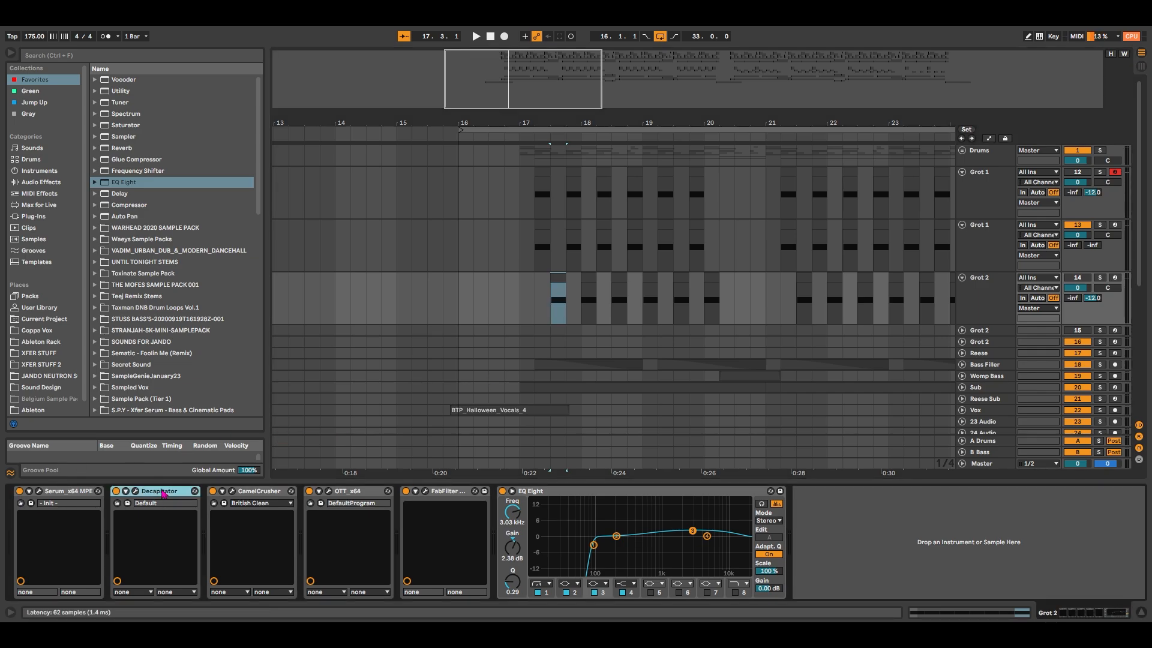
pyautogui.click(633, 506)
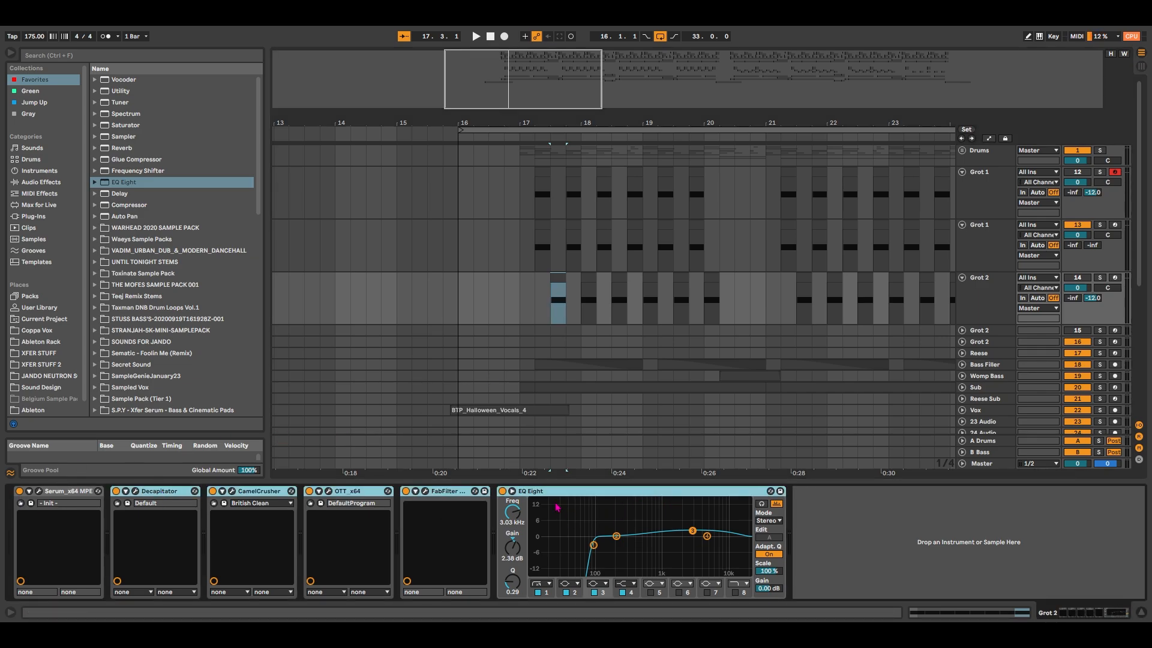
pyautogui.hotkey('ctrl', 'g')
# Step: Compare the device chains of the two Grot 1 tracks and return to the first Grot 2 clip
pyautogui.click(545, 224)
pyautogui.click(543, 172)
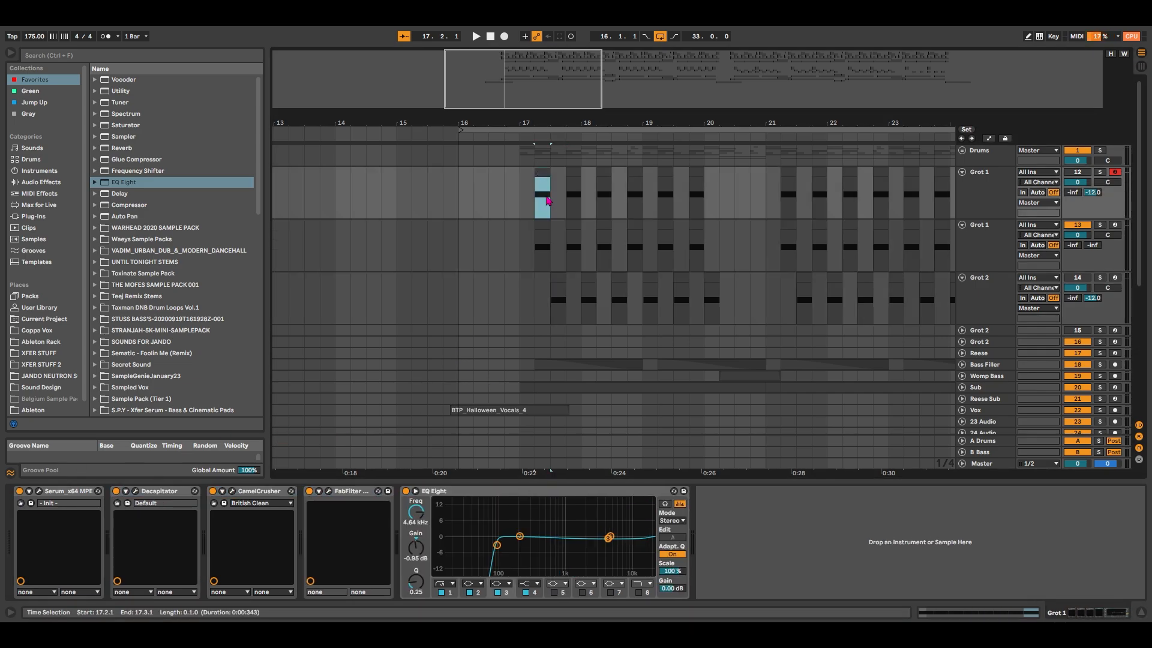
pyautogui.click(545, 249)
pyautogui.click(558, 300)
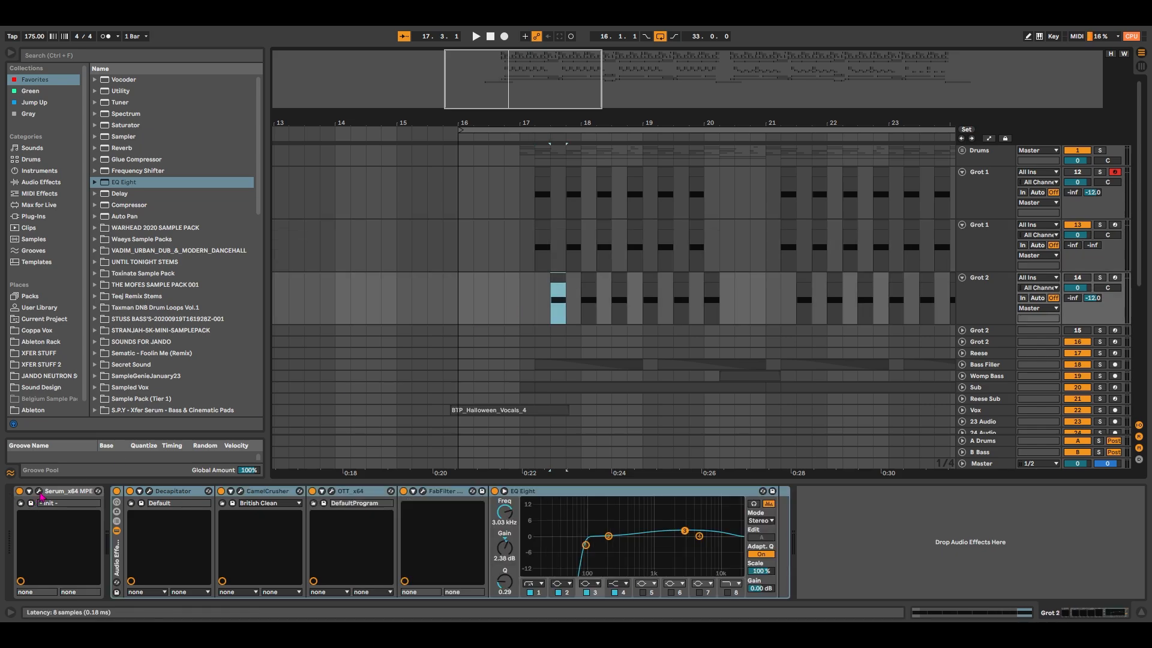
# Step: Open the Grot 2 track's Serum and inspect which parameters LFO 1 modulates
pyautogui.click(39, 492)
pyautogui.moveTo(565, 108); pyautogui.dragTo(512, 101)
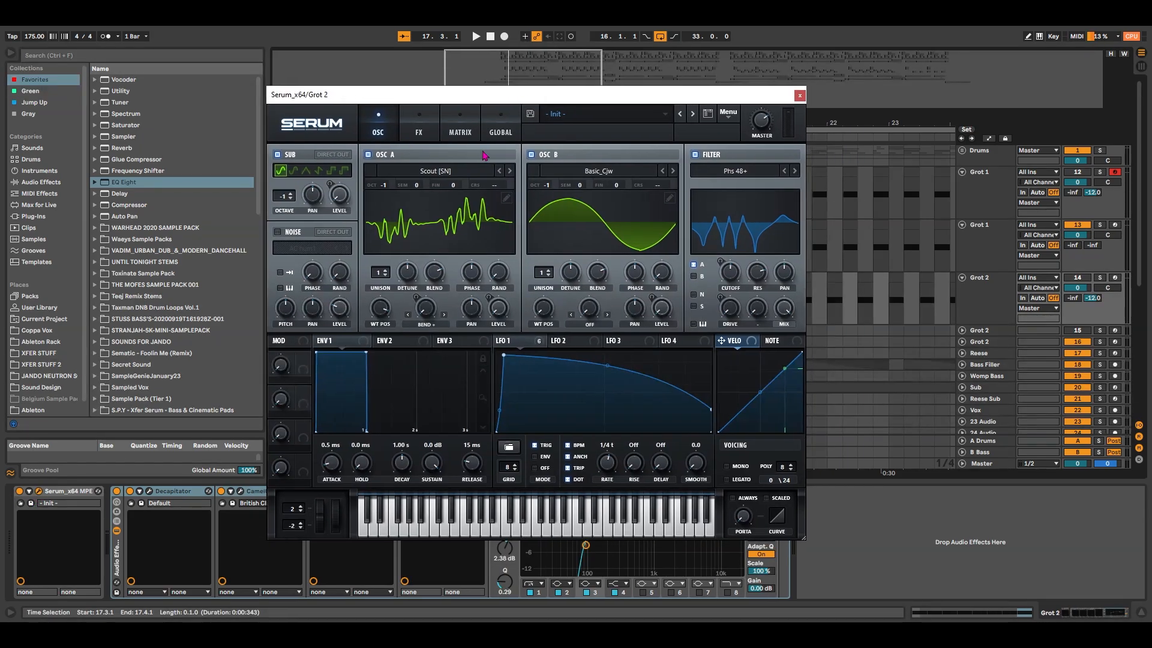
pyautogui.click(535, 343)
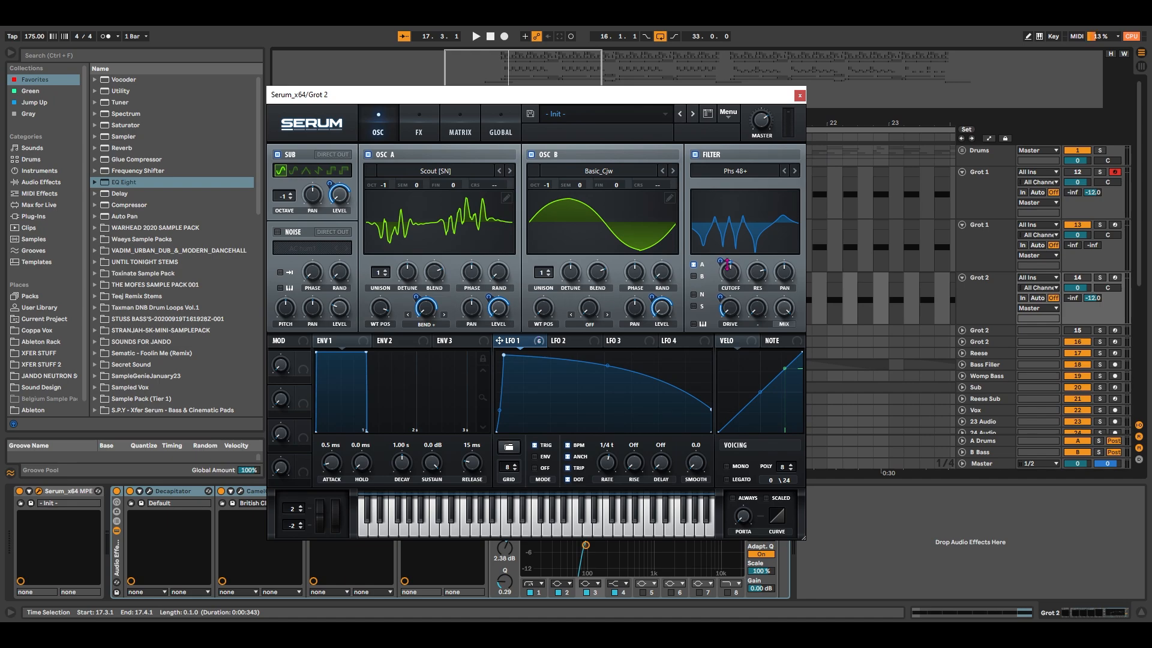
# Step: Fine-tune the Phs 48+ filter's cutoff while auditioning the Grot 2 track in solo, and close Serum
pyautogui.moveTo(731, 278)
pyautogui.mouseDown()
pyautogui.moveTo(736, 306)
pyautogui.moveTo(740, 288)
pyautogui.mouseUp()
pyautogui.press('space')
pyautogui.press('space')
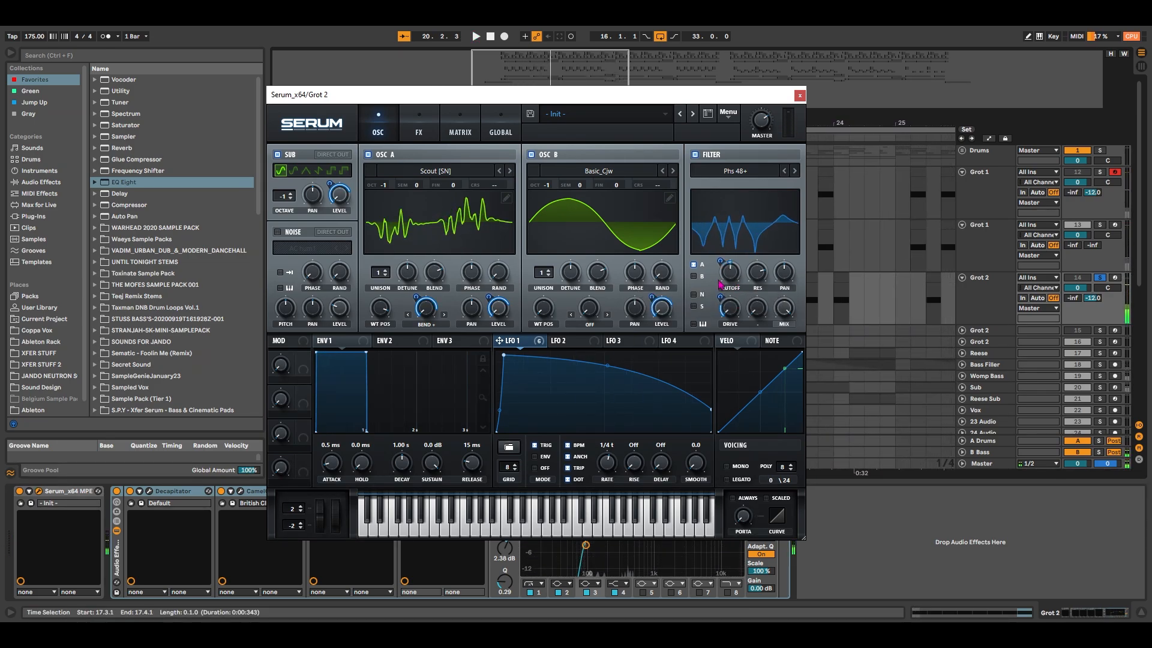
pyautogui.moveTo(733, 273)
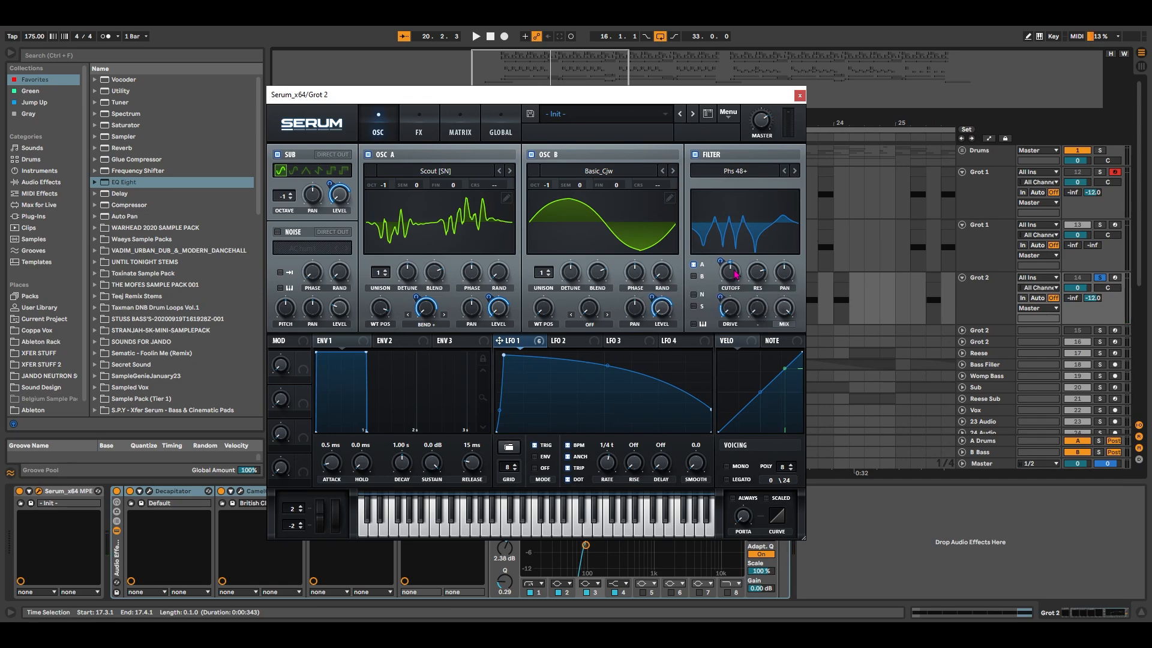
pyautogui.click(800, 96)
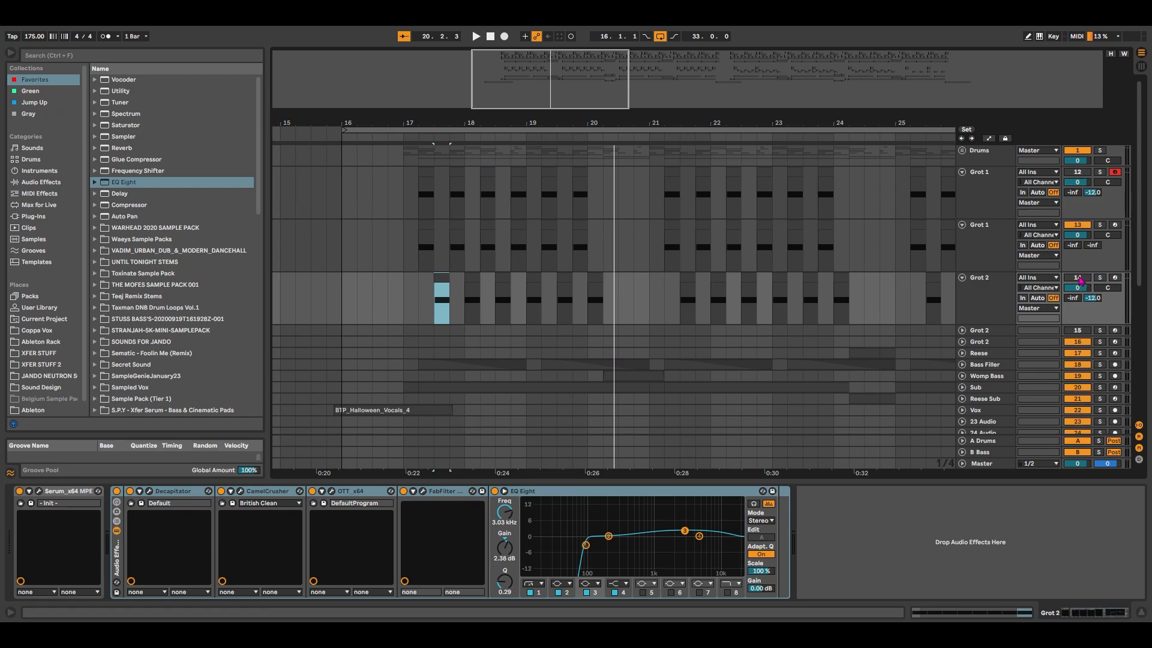
# Step: Play the full mix from bar 16 to hear the Grot layers together
pyautogui.press('space')
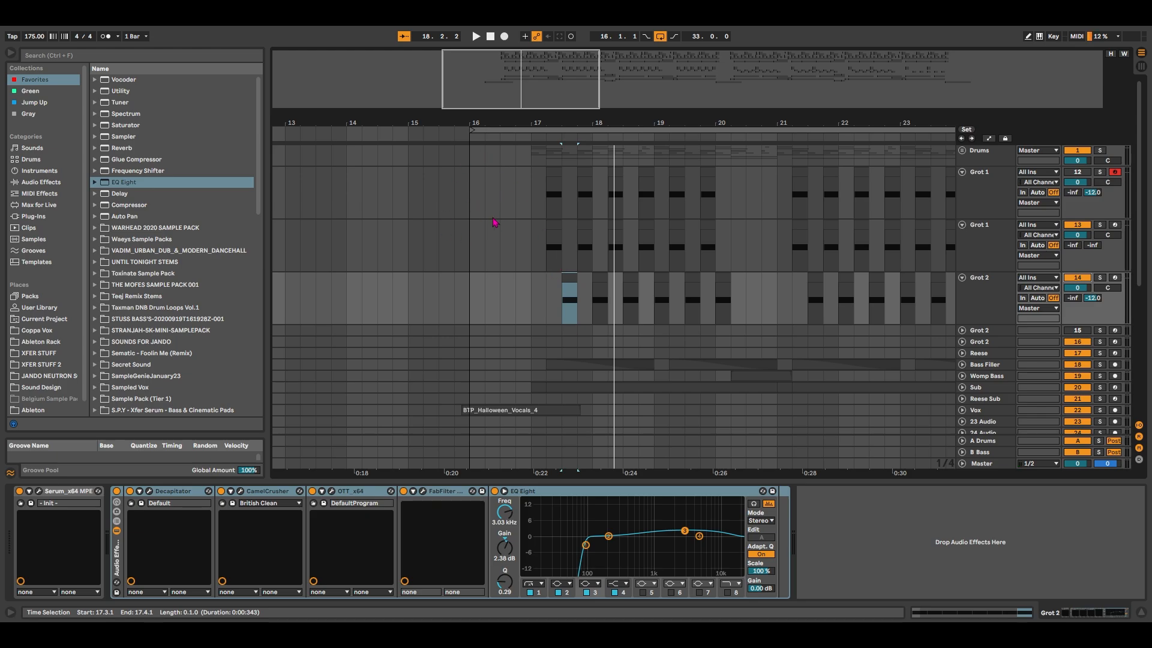
pyautogui.click(474, 197)
pyautogui.press('space')
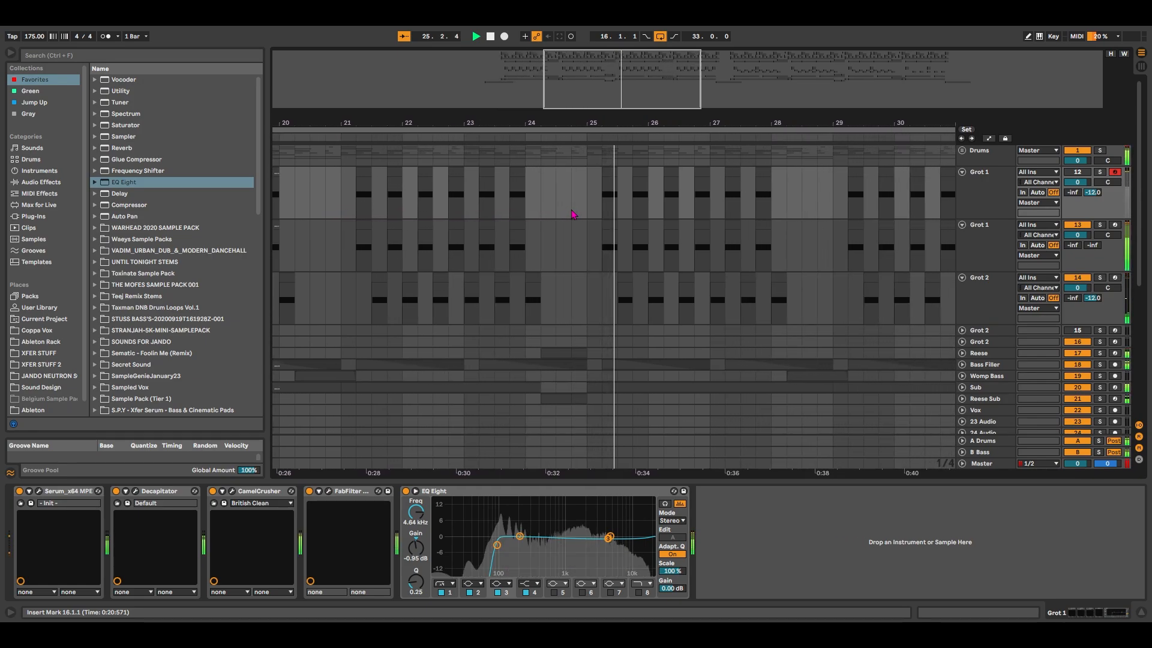
pyautogui.moveTo(629, 102); pyautogui.dragTo(630, 98)
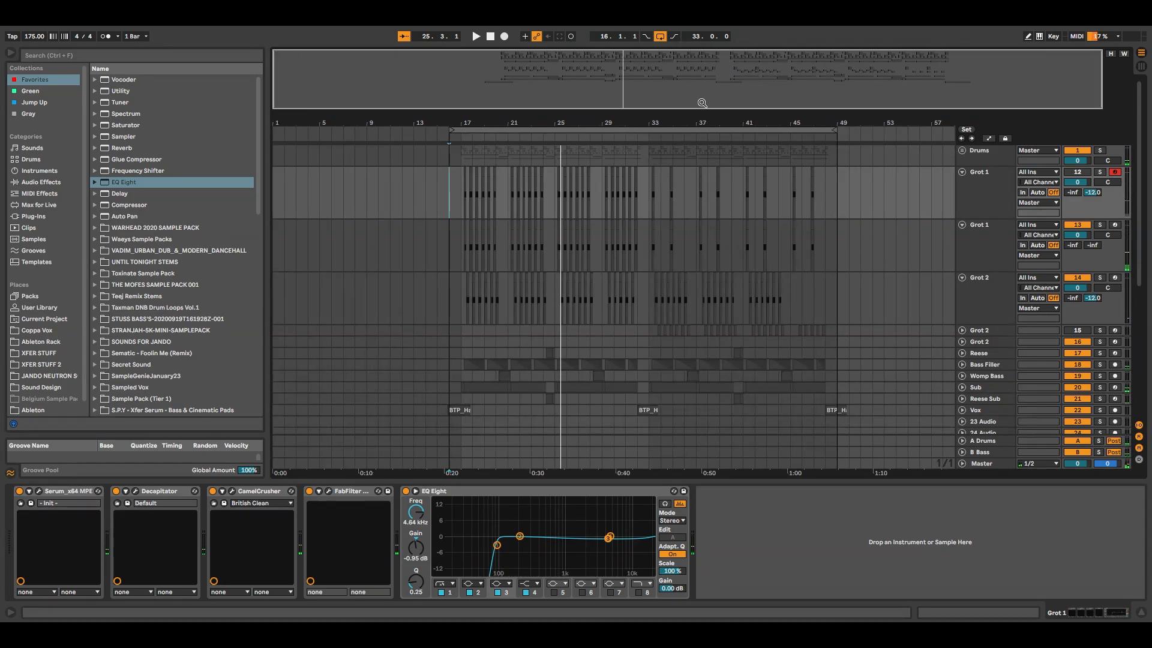
# Step: Delete the second Grot 1 track and reactivate the remaining Grot 1 track
pyautogui.moveTo(702, 102); pyautogui.dragTo(605, 92)
pyautogui.click(989, 246)
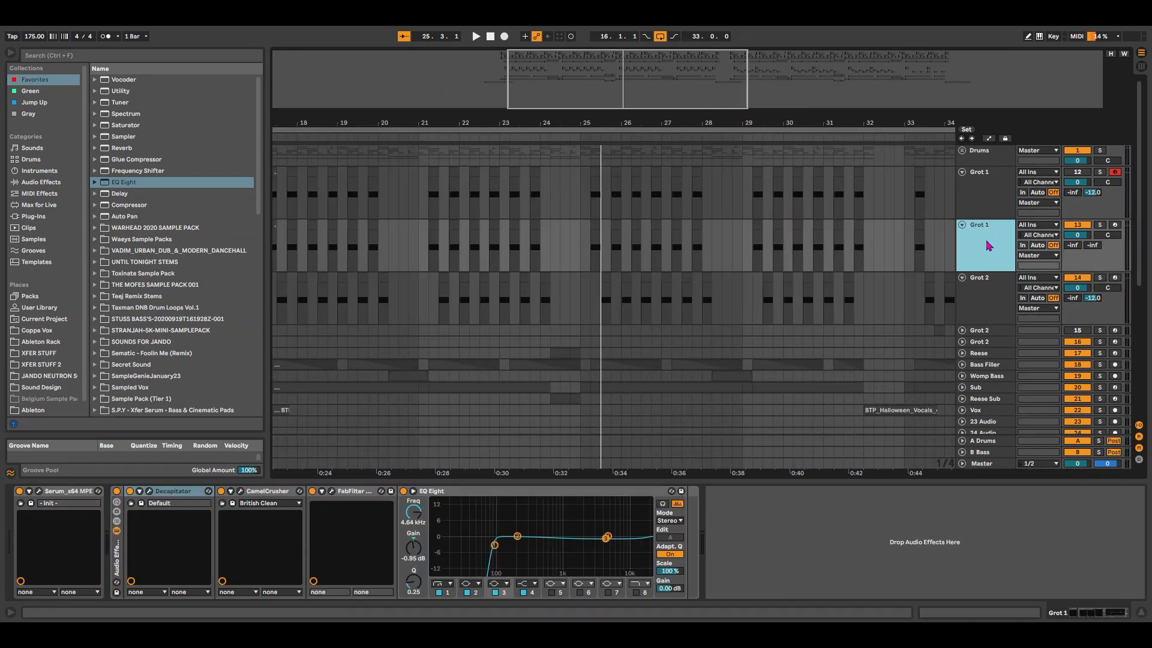
pyautogui.press('Delete')
pyautogui.click(1078, 172)
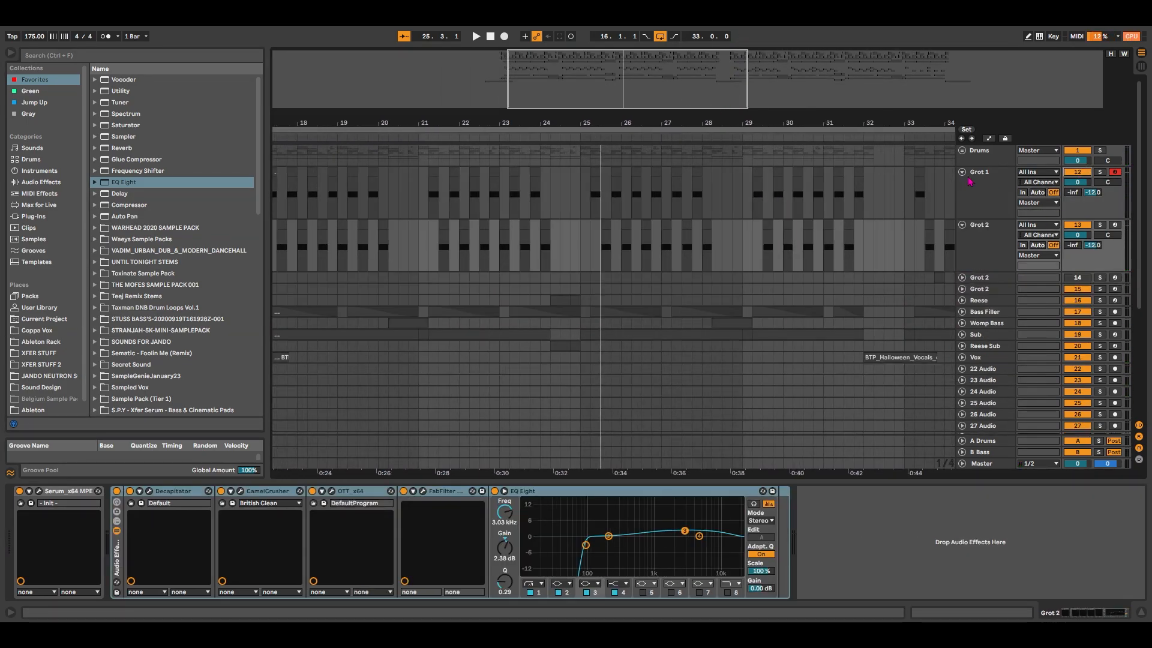
# Step: Expand the Grot 1 track and the first two Grot 2 tracks, and select the second Grot 2 track's clip at 33.4
pyautogui.click(962, 172)
pyautogui.click(962, 184)
pyautogui.moveTo(597, 84); pyautogui.dragTo(620, 97)
pyautogui.moveTo(728, 76)
pyautogui.mouseDown()
pyautogui.moveTo(736, 108)
pyautogui.moveTo(745, 78)
pyautogui.moveTo(746, 93)
pyautogui.moveTo(723, 96)
pyautogui.moveTo(730, 88)
pyautogui.mouseUp()
pyautogui.click(578, 172)
pyautogui.click(961, 195)
pyautogui.click(962, 183)
pyautogui.click(961, 172)
pyautogui.click(591, 278)
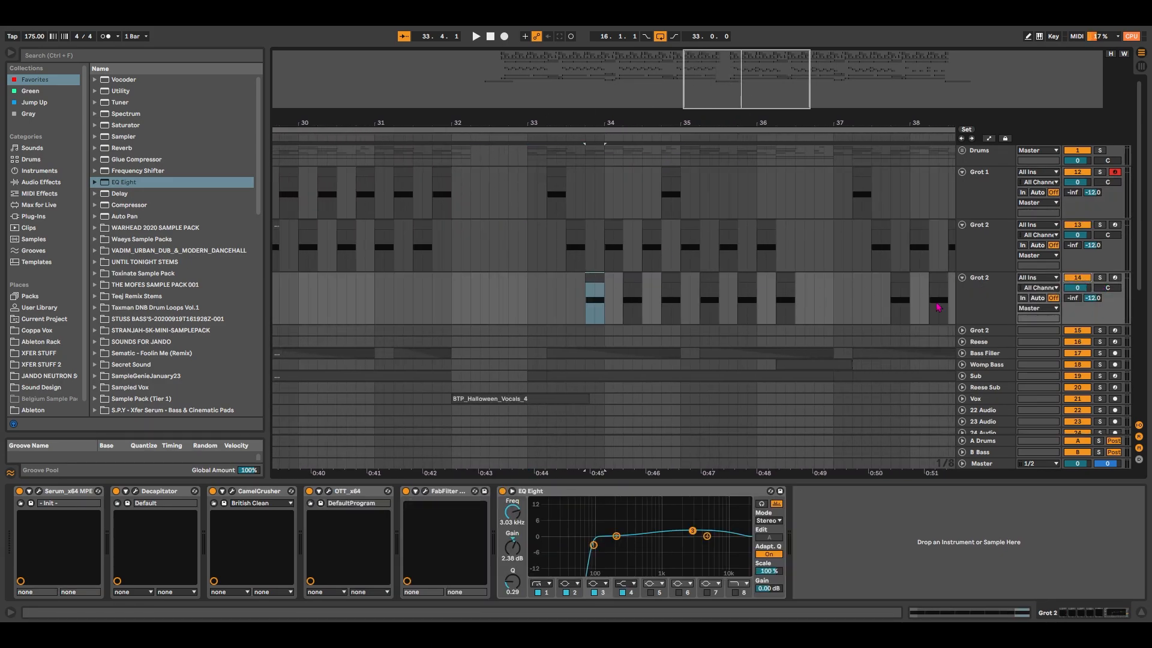
# Step: Solo the second Grot 2 track, audition it from its first clip, and unsolo it
pyautogui.click(595, 278)
pyautogui.press('s')
pyautogui.press('space')
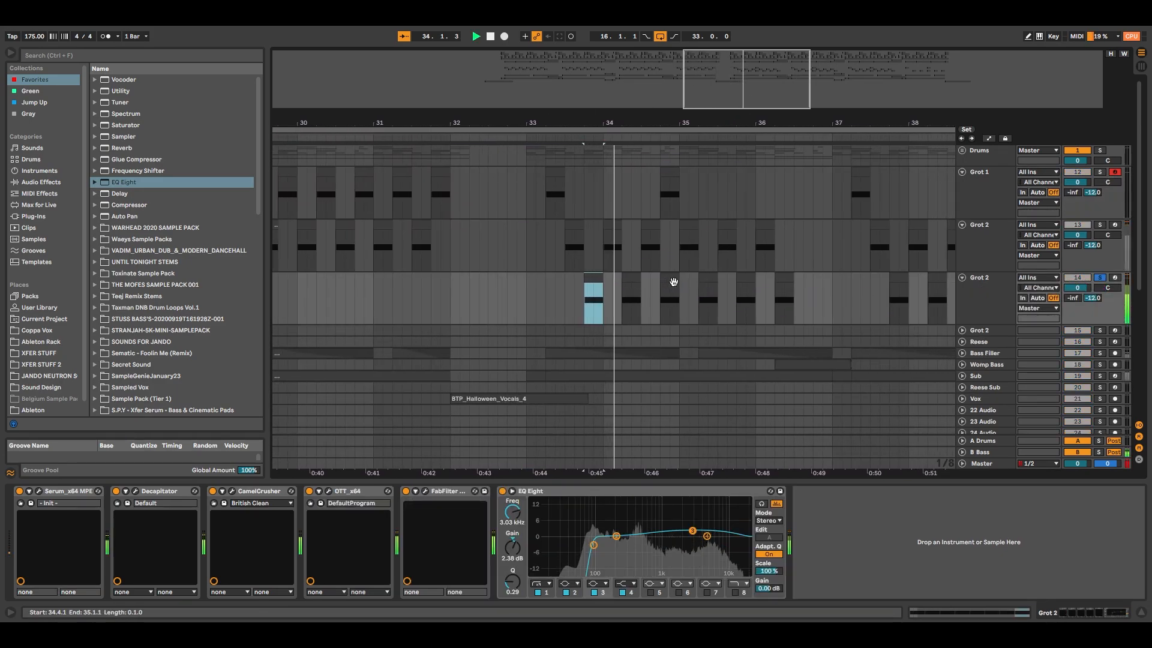
pyautogui.press('space')
pyautogui.press('s')
# Step: Play the mix from 32.3 and remove the third clip, around bar 34.4, from the second Grot 2 track
pyautogui.moveTo(664, 123); pyautogui.dragTo(619, 123)
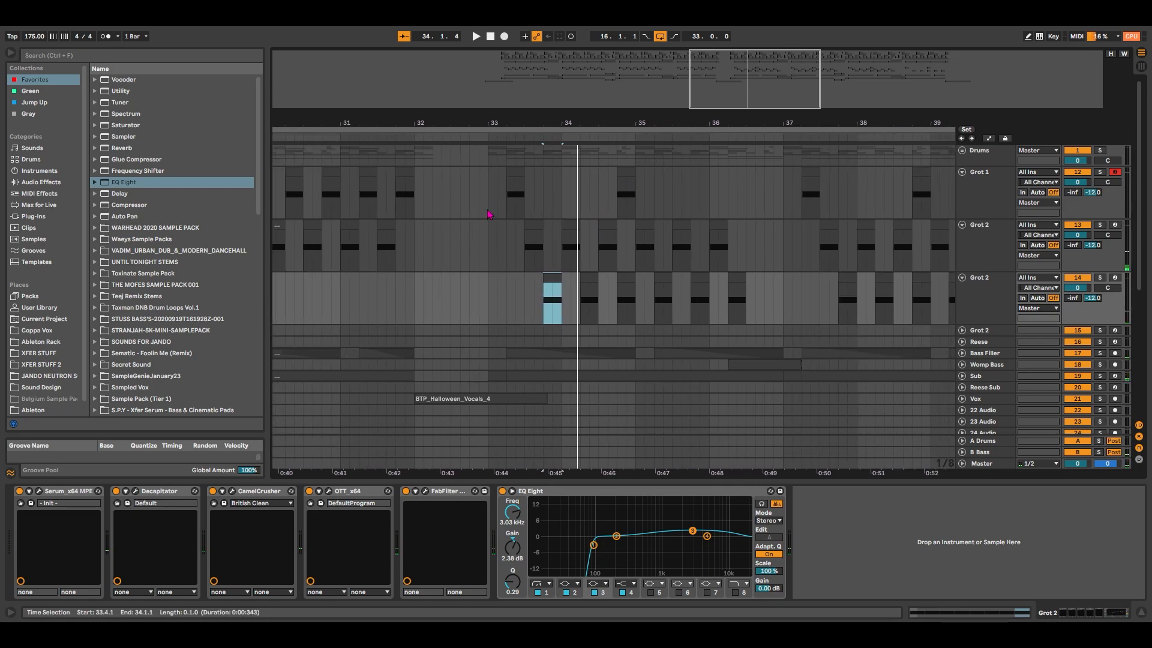
pyautogui.click(454, 192)
pyautogui.press('space')
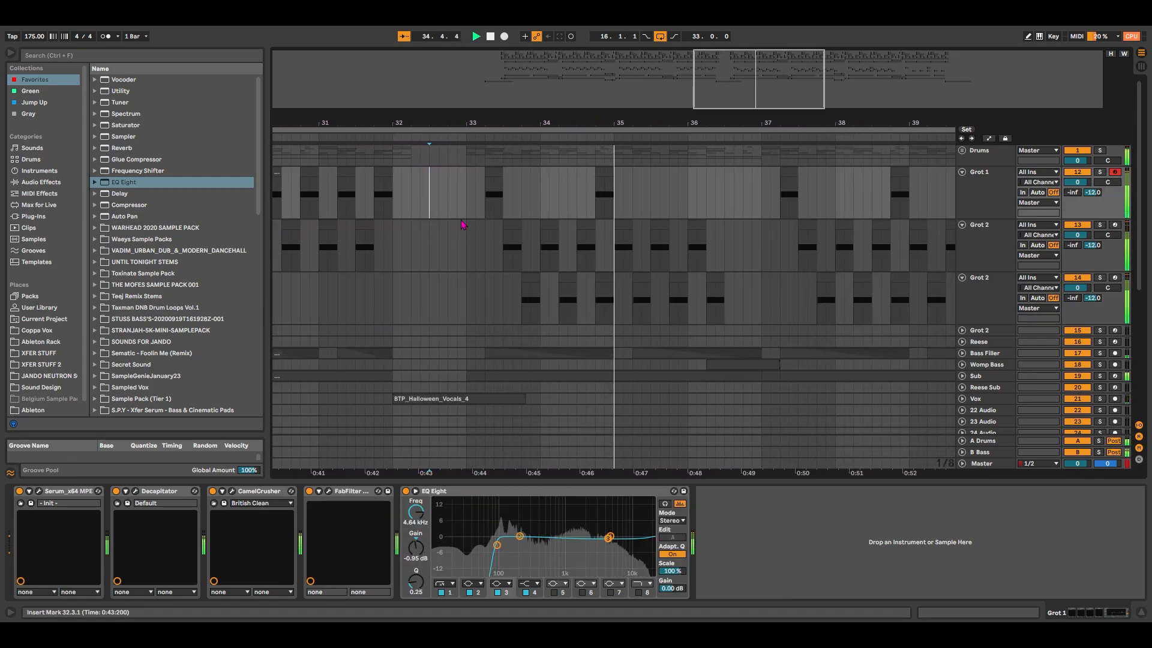
pyautogui.moveTo(538, 300); pyautogui.dragTo(573, 300)
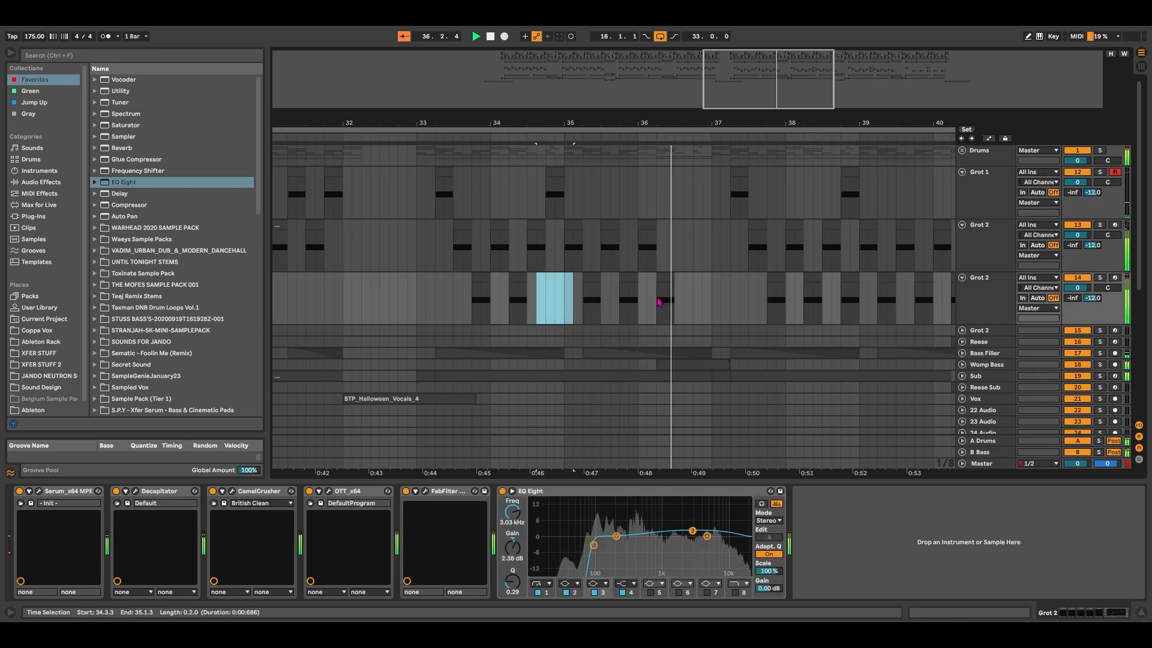
# Step: Duplicate the second Grot 2 track, deactivate the original, and solo the copy with its first clip selected
pyautogui.click(981, 320)
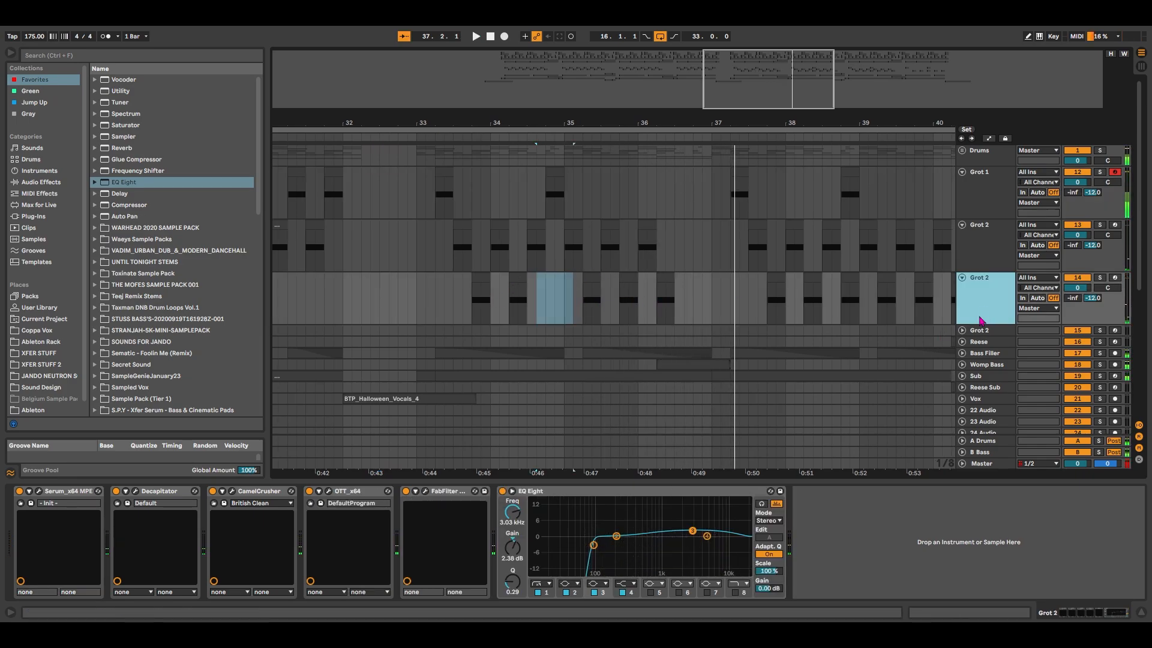
pyautogui.hotkey('ctrl', 'd')
pyautogui.click(480, 331)
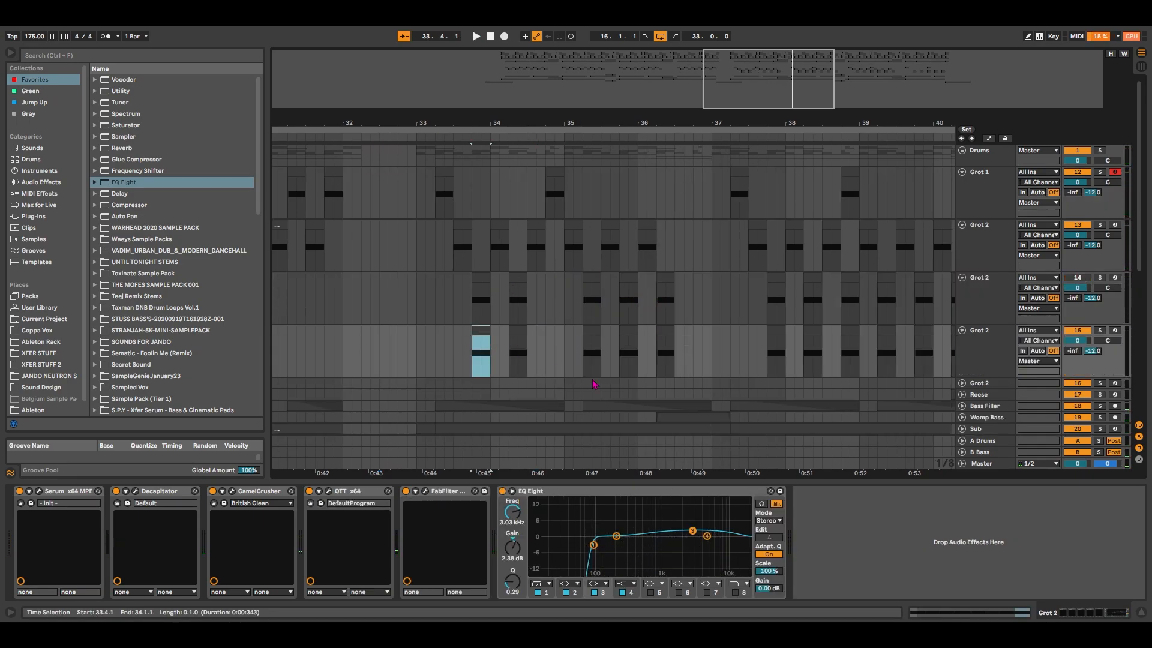
pyautogui.press('s')
# Step: Open Serum on the copied Grot 2 track and raise the filter resonance during playback
pyautogui.press('space')
pyautogui.click(39, 493)
pyautogui.press('space')
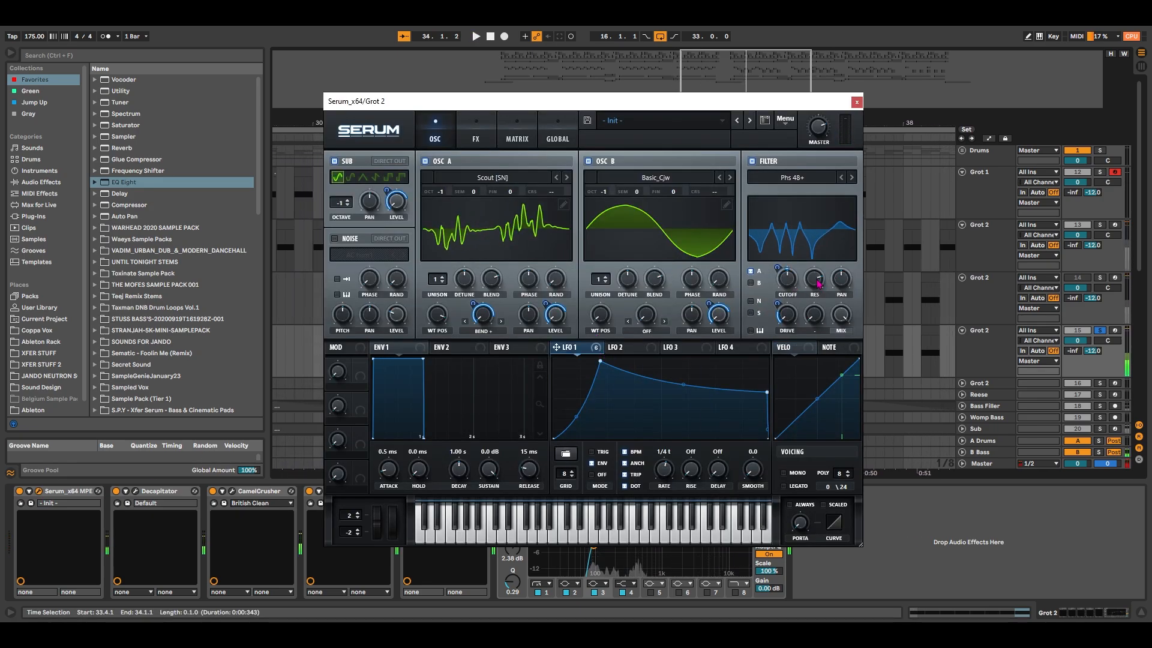
pyautogui.moveTo(816, 279); pyautogui.dragTo(817, 265)
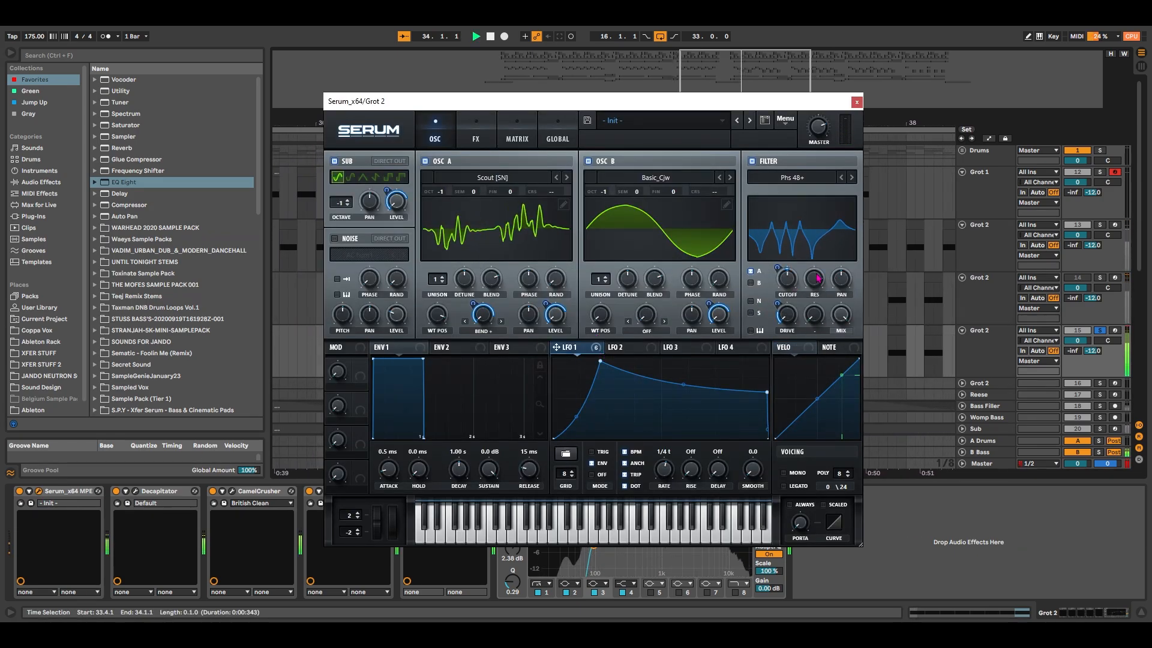
# Step: Set oscillator B's octave to -2 and compare the copied track in the mix and in solo
pyautogui.moveTo(441, 192); pyautogui.dragTo(446, 197)
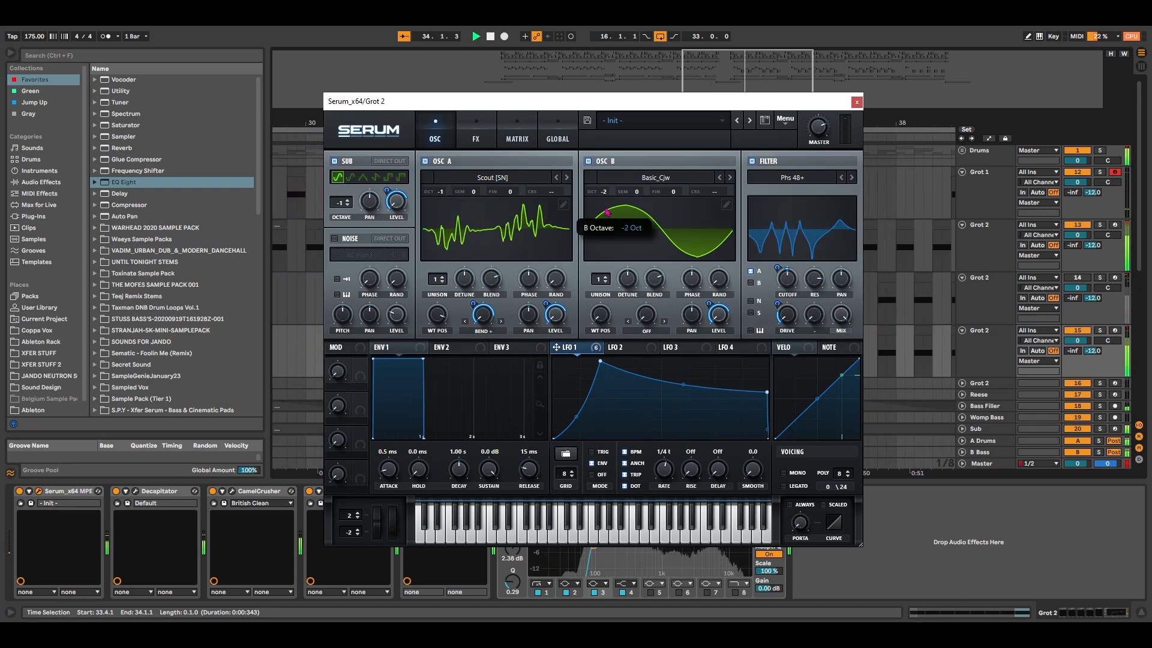
pyautogui.click(1099, 330)
pyautogui.press('space')
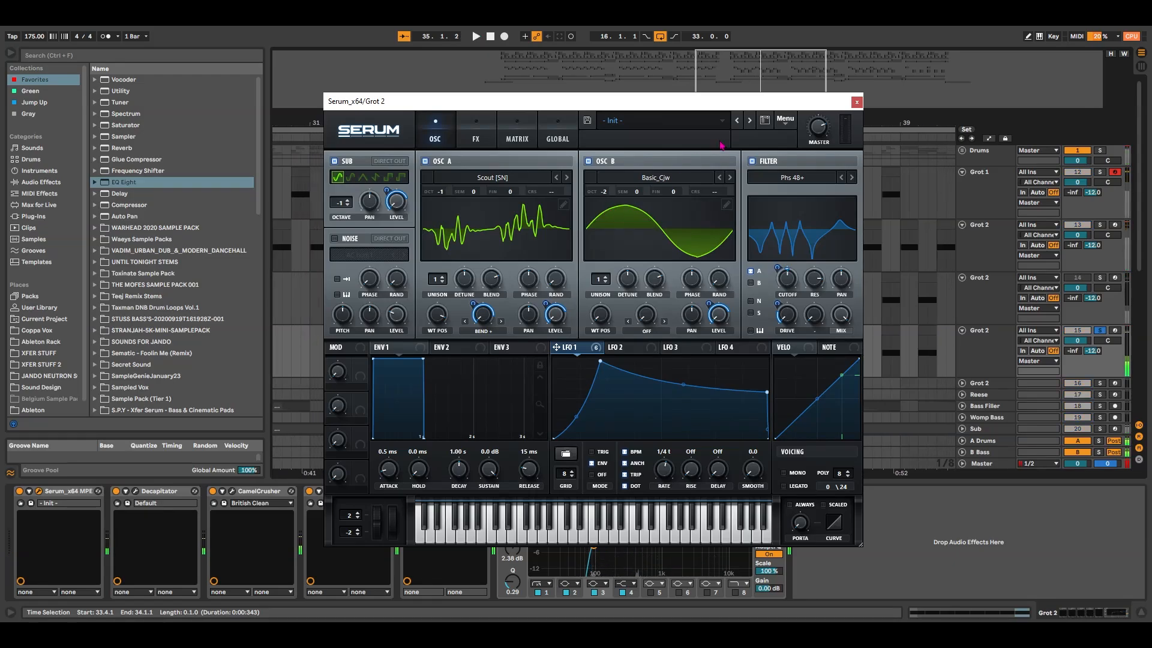
# Step: Enable Serum's EQ effect and boost its high band to a gain of 6.7 dB, auditioning the result
pyautogui.click(476, 135)
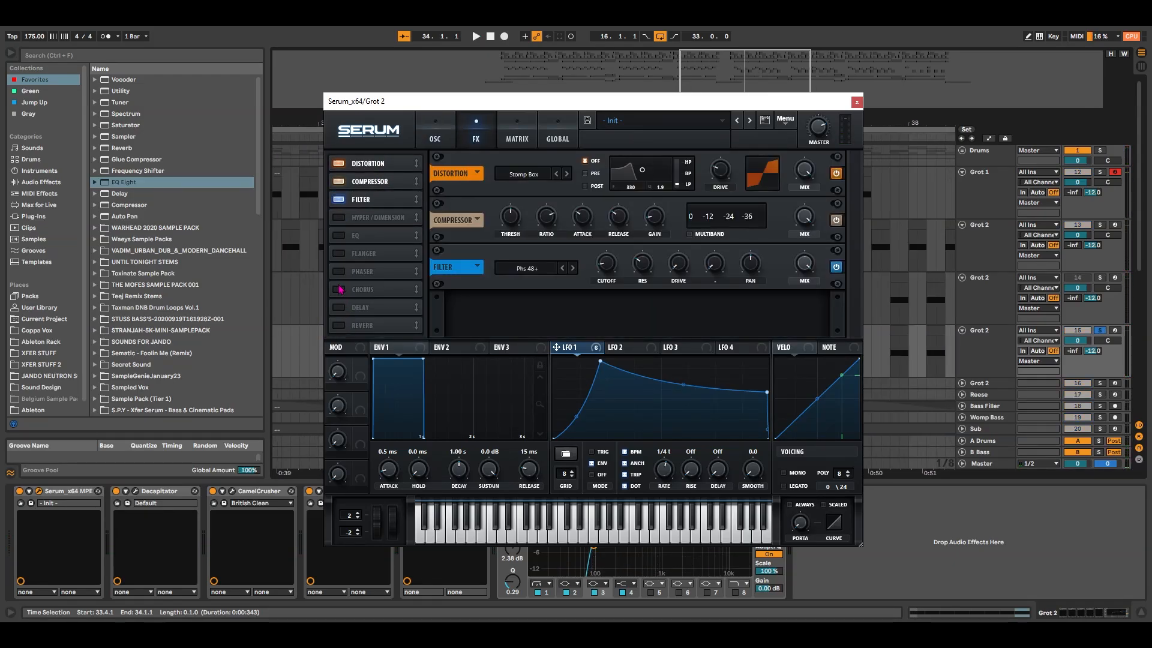
pyautogui.click(340, 240)
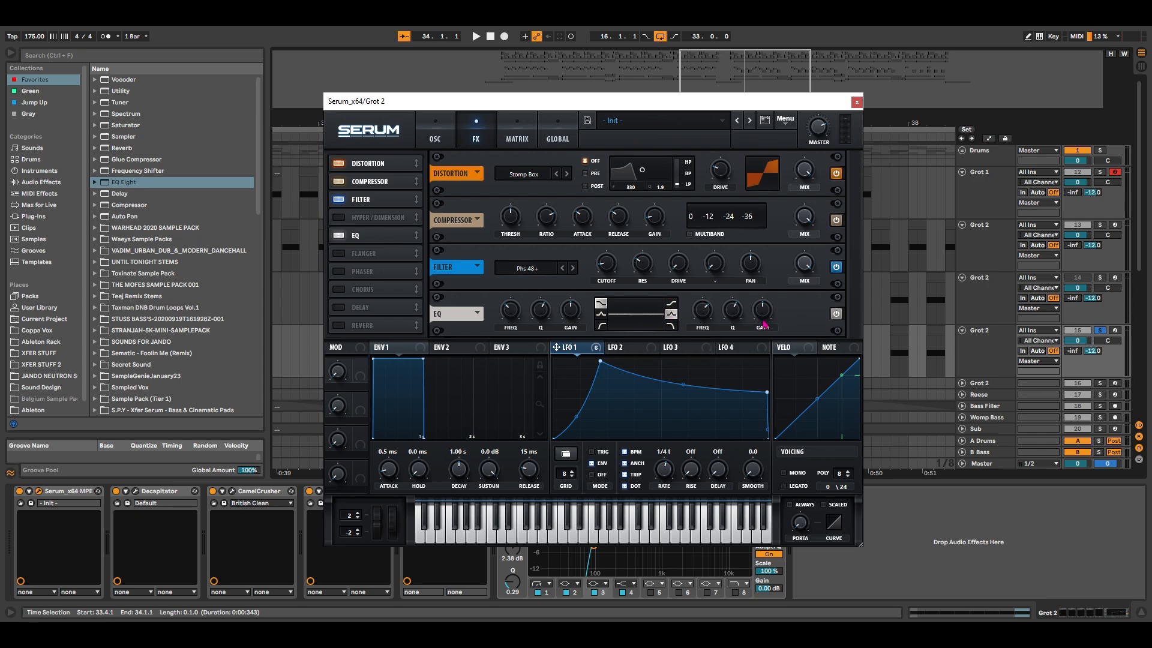
pyautogui.moveTo(705, 315); pyautogui.dragTo(707, 302)
pyautogui.moveTo(733, 312); pyautogui.dragTo(764, 320)
pyautogui.press('space')
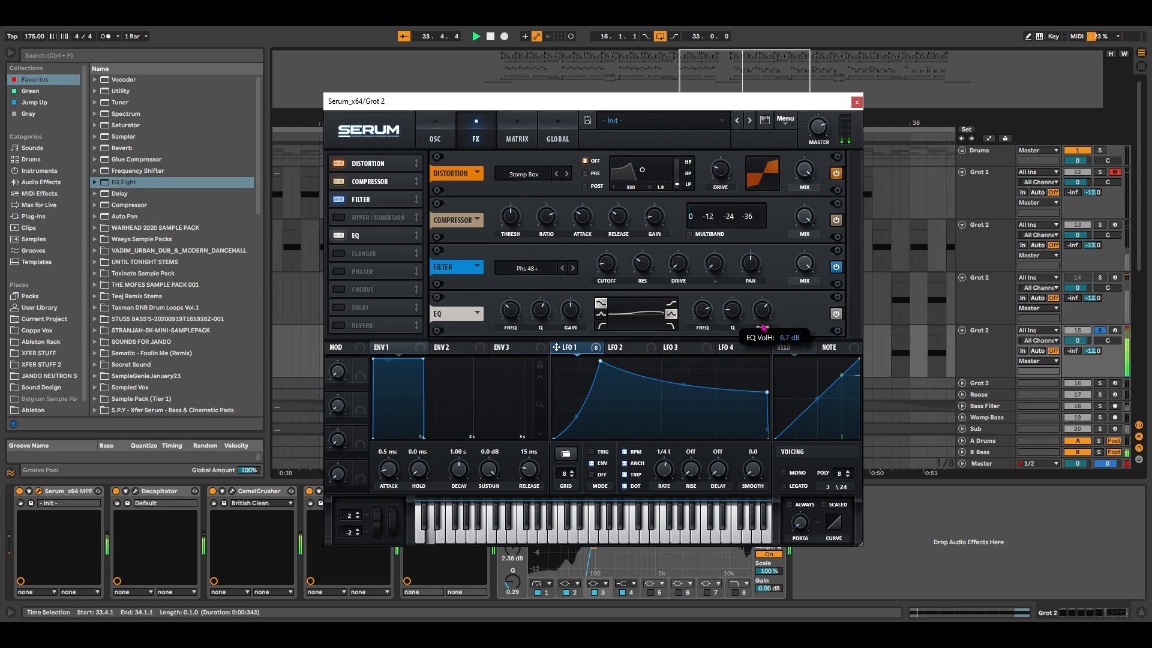
# Step: Switch Serum's compressor to multiband with its mix at 53, stop playback, and close the synth
pyautogui.click(690, 235)
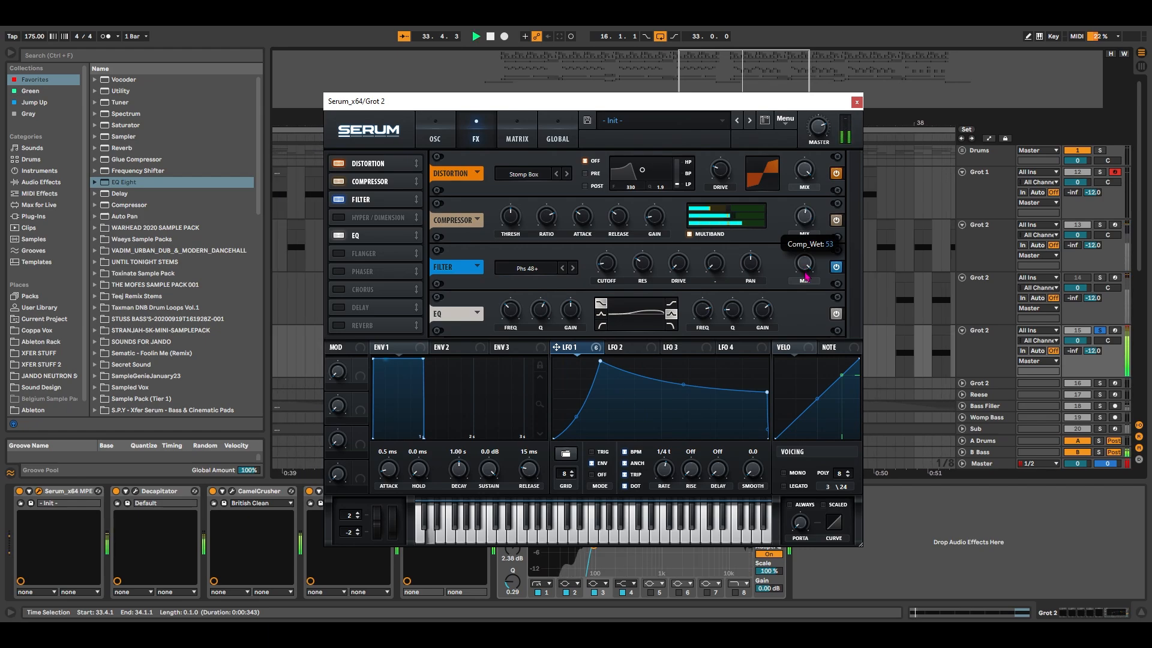
pyautogui.press('space')
pyautogui.click(856, 102)
# Step: Unsolo the copied Grot 2 track and play the full mix from 32.4
pyautogui.press('s')
pyautogui.click(517, 223)
pyautogui.press('space')
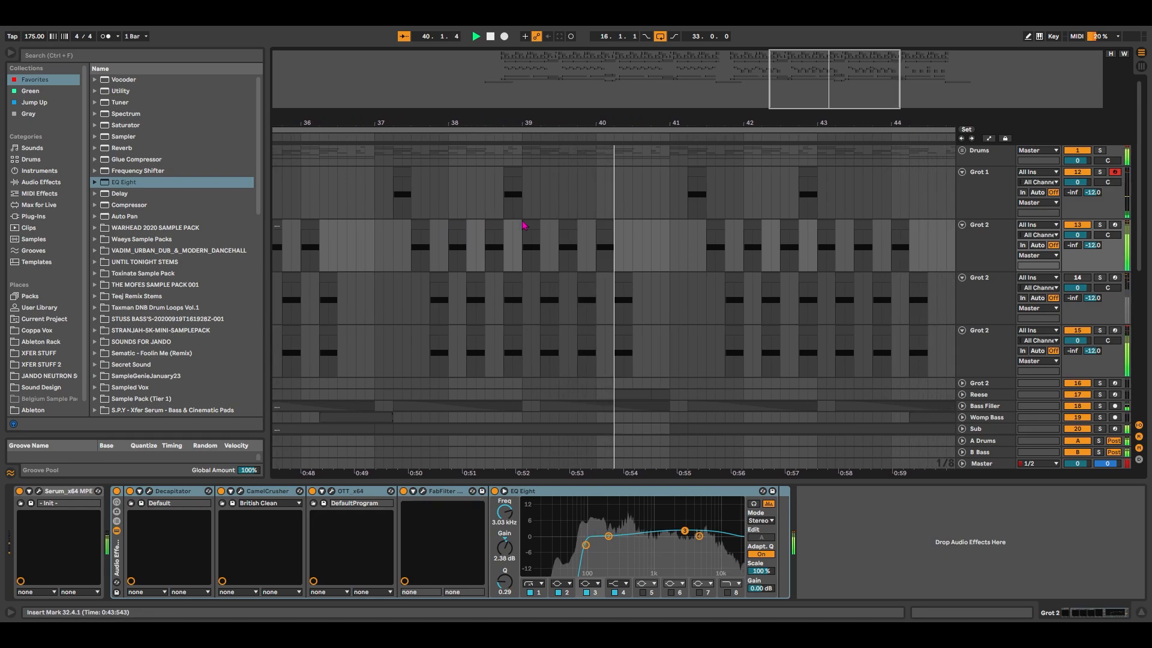
pyautogui.press('space')
# Step: Delete the copied Grot 2 track's clips at 38.4 and 42.4
pyautogui.moveTo(845, 103); pyautogui.dragTo(777, 87)
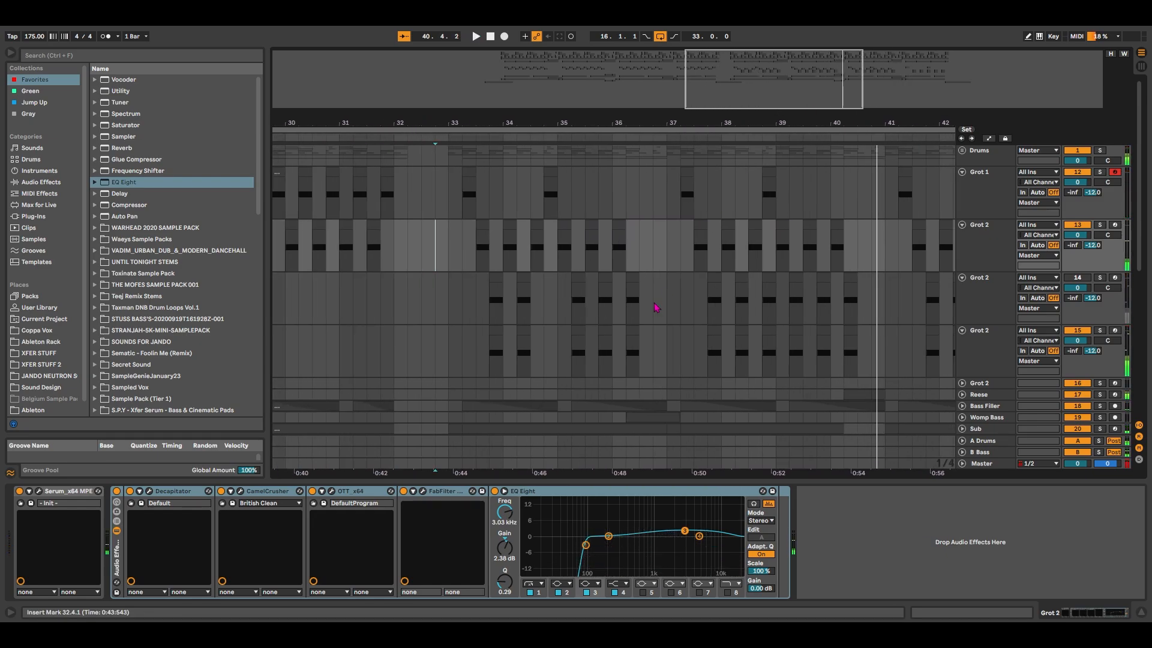
pyautogui.click(769, 333)
pyautogui.moveTo(747, 124); pyautogui.dragTo(668, 112)
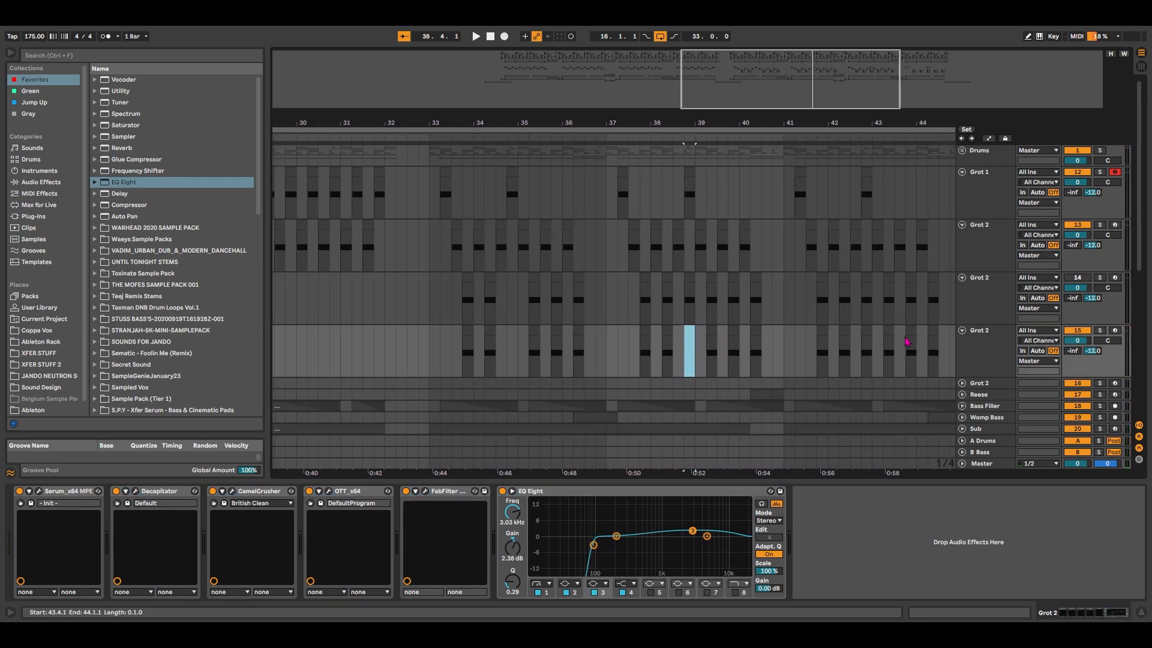
pyautogui.moveTo(827, 68); pyautogui.dragTo(790, 71)
pyautogui.click(790, 330)
pyautogui.press('Delete')
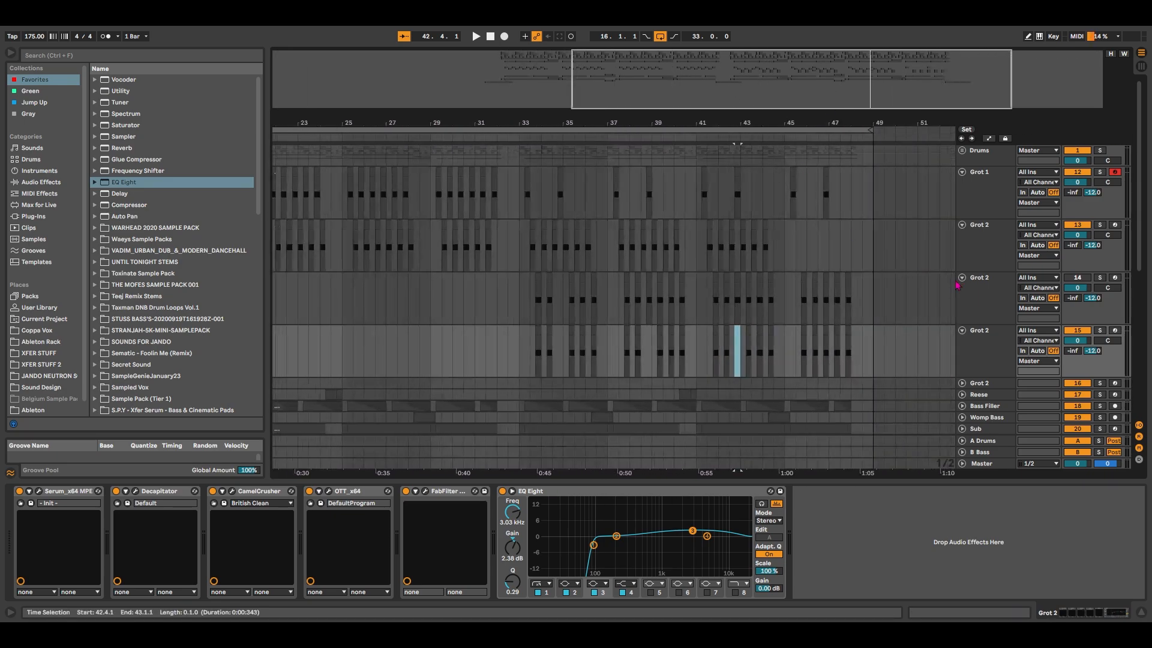
# Step: Collapse the Grot 1 track and the three expanded Grot 2 tracks together
pyautogui.click(984, 352)
pyautogui.keyDown('shift'); pyautogui.click(982, 195); pyautogui.keyUp('shift')
pyautogui.press('u')
# Step: Select 17.1.1 to 25.1.1 across the Grot 1 and first Grot 2 tracks, and toggle their solo on and off
pyautogui.moveTo(660, 83); pyautogui.dragTo(492, 74)
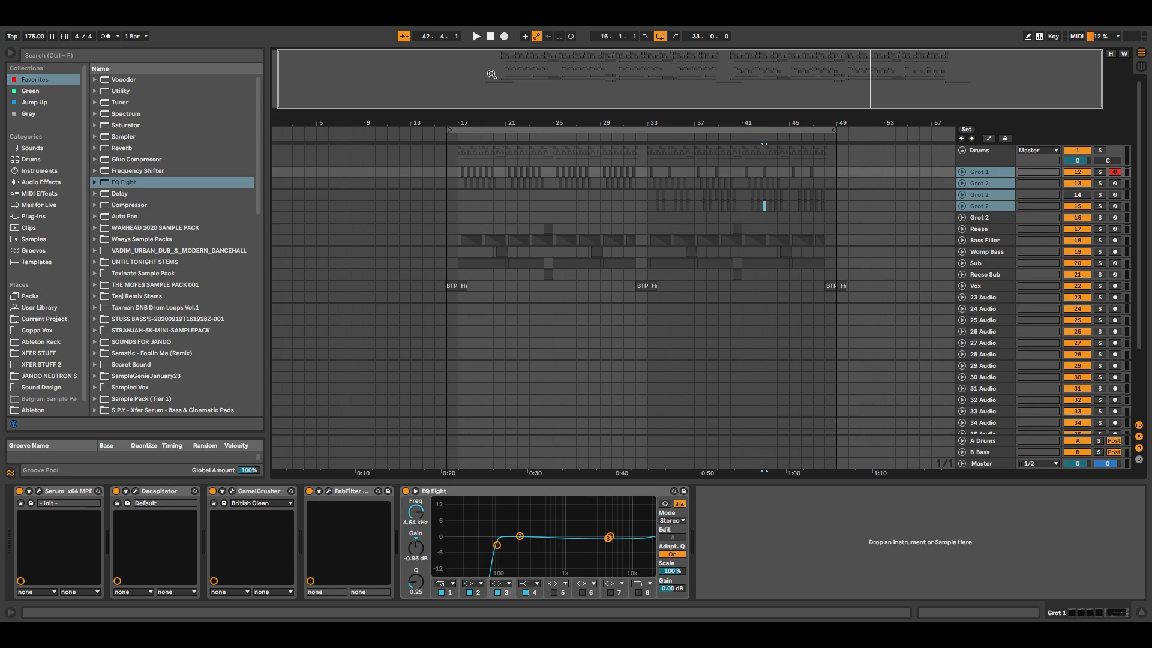
pyautogui.moveTo(491, 75); pyautogui.dragTo(558, 83)
pyautogui.moveTo(406, 173); pyautogui.dragTo(605, 191)
pyautogui.press('s')
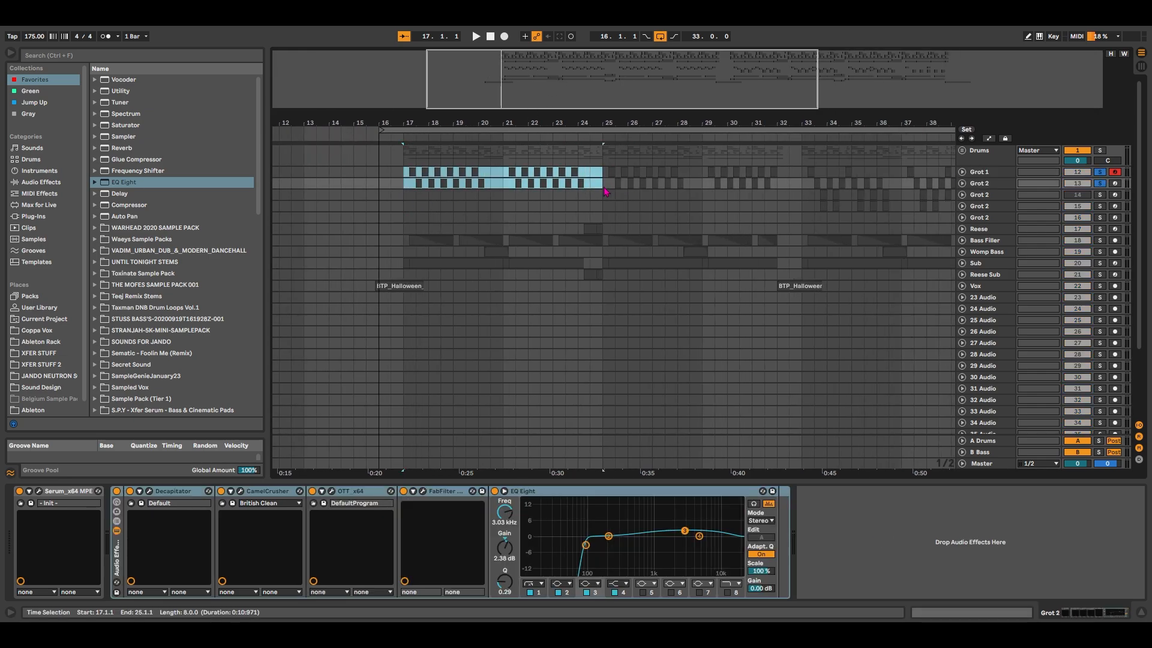
pyautogui.press('s')
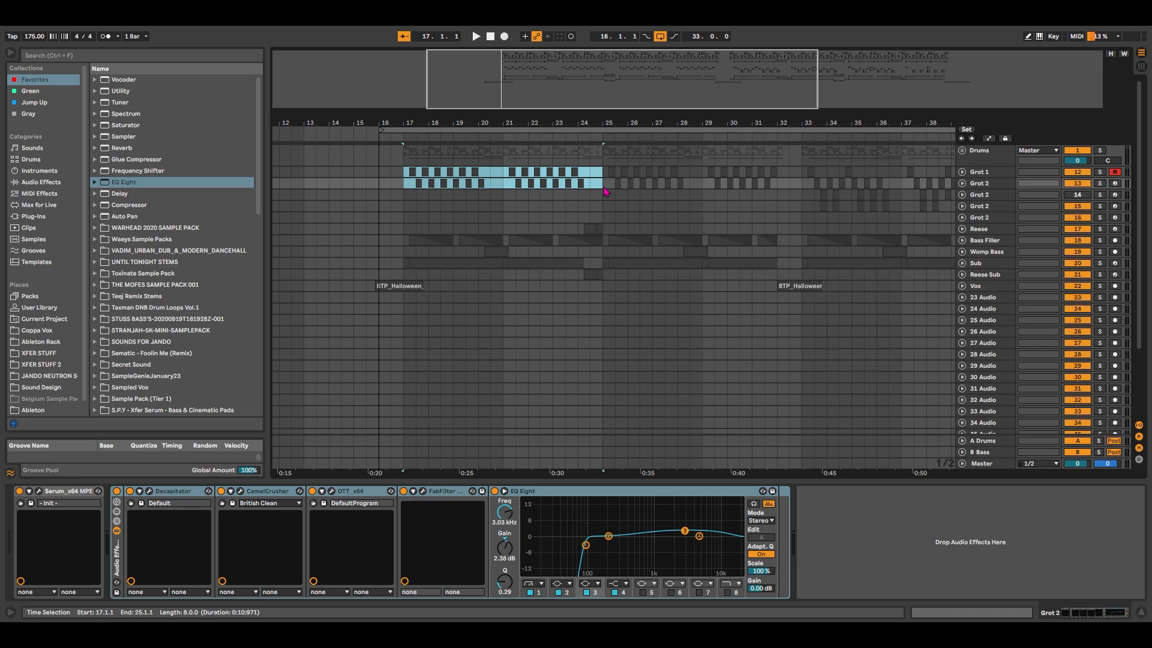